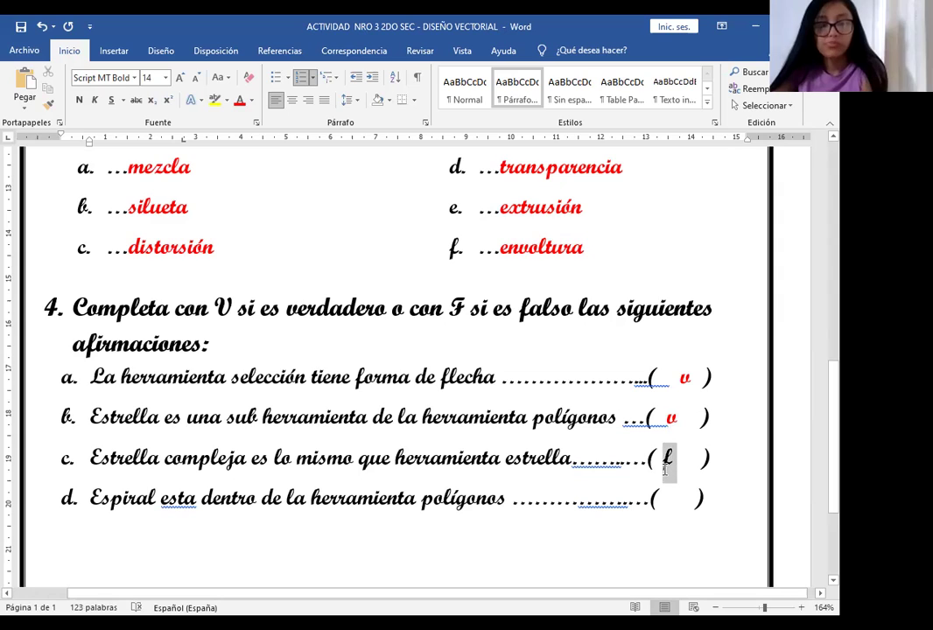
Make statement c's f answer red and correct 'esta' to 'está' in statement d
left_click(246, 104)
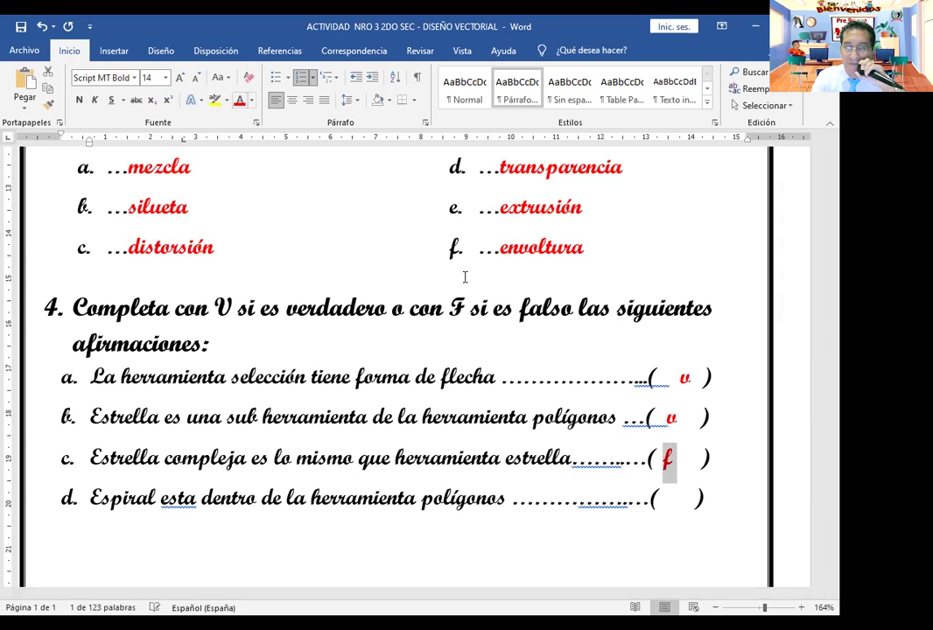
left_click(678, 501)
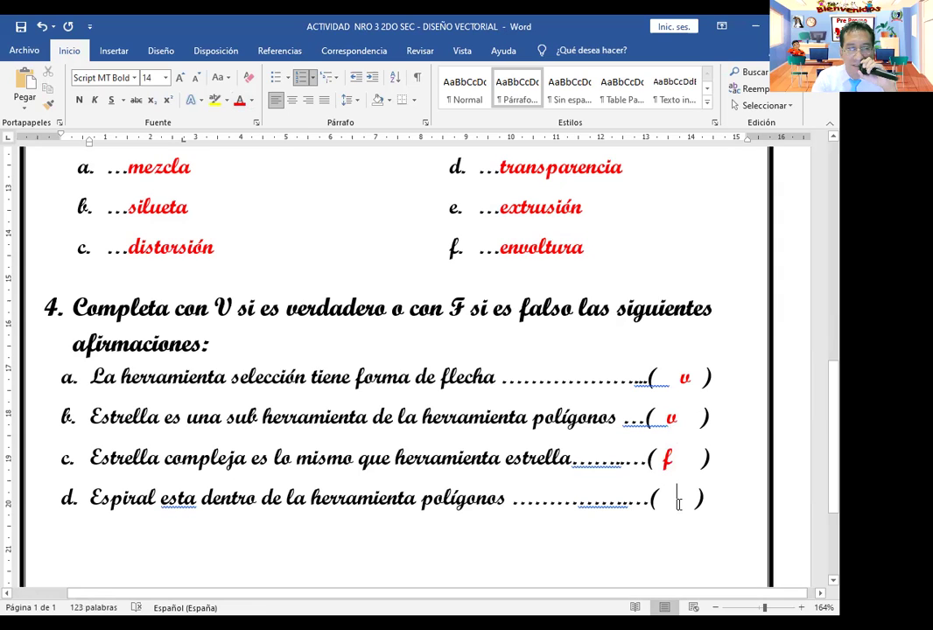
right_click(175, 499)
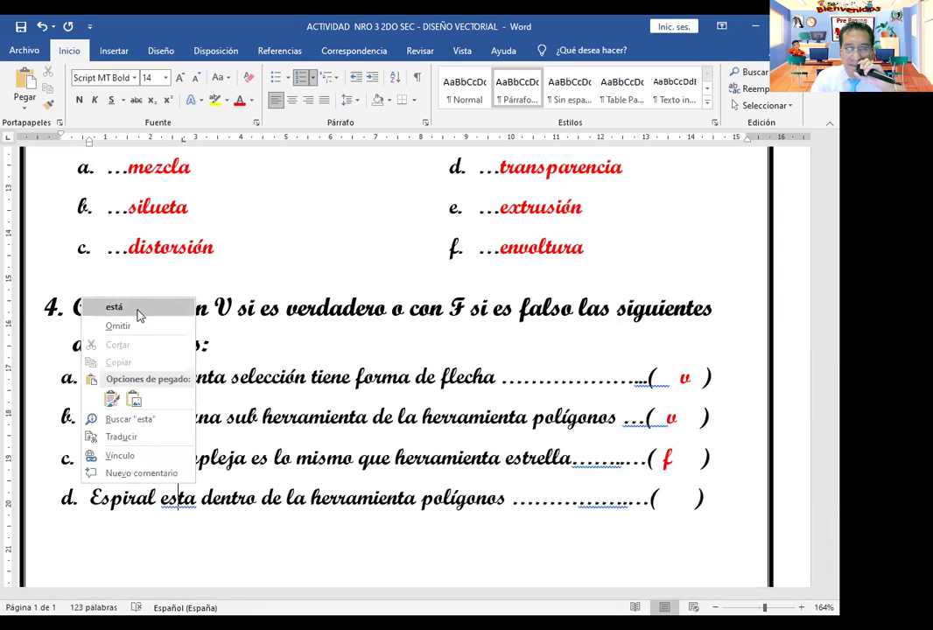
left_click(138, 308)
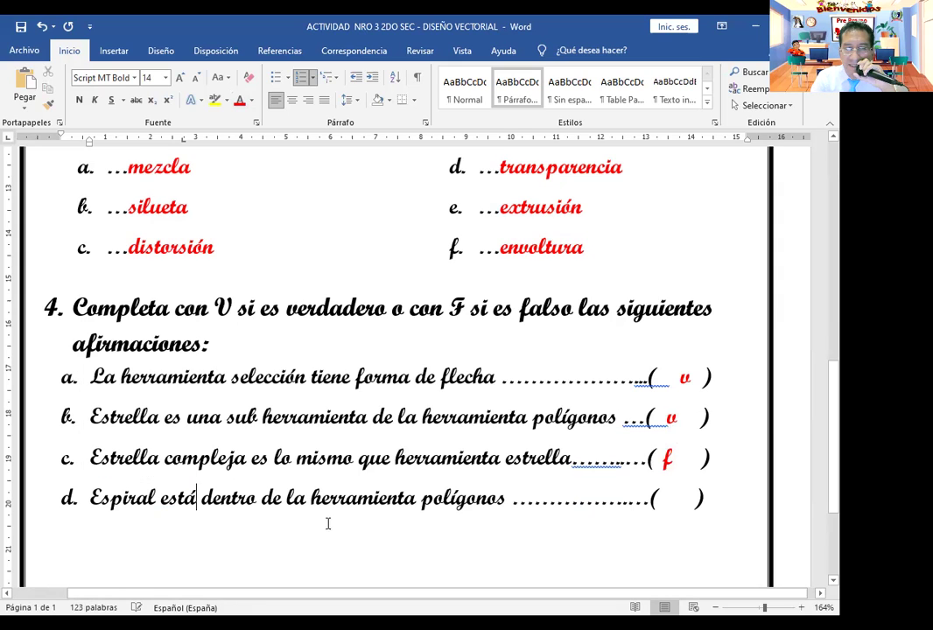
Answer statement d with a red 'v' inside its parentheses
left_click(676, 499)
type("v")
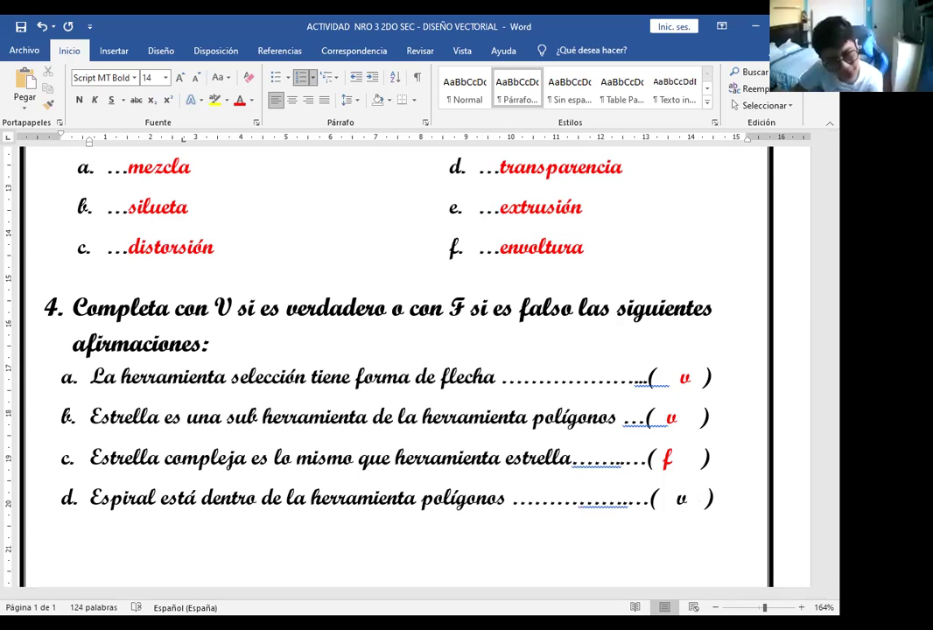
left_click_drag(688, 497, 676, 497)
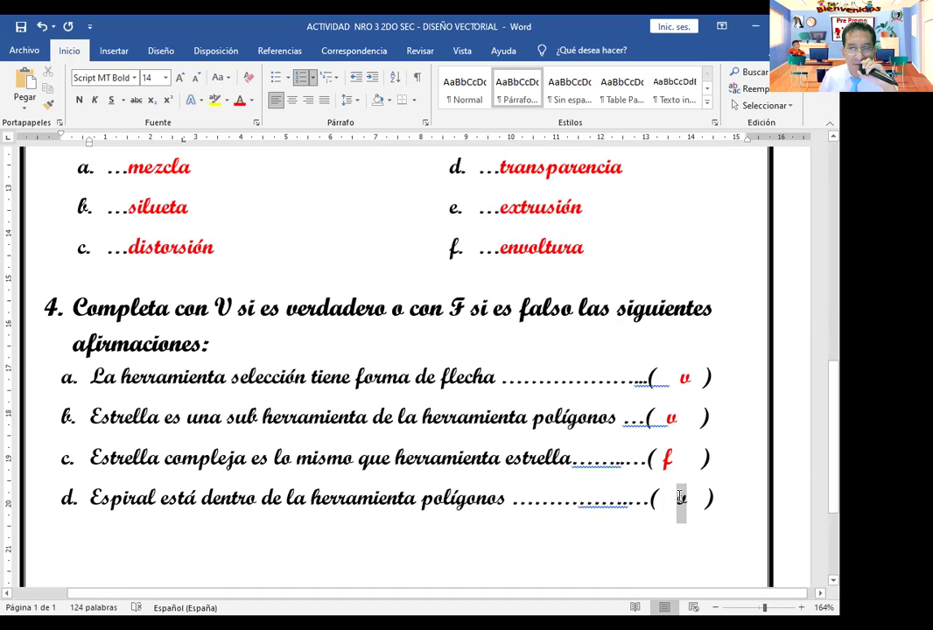
left_click(577, 516)
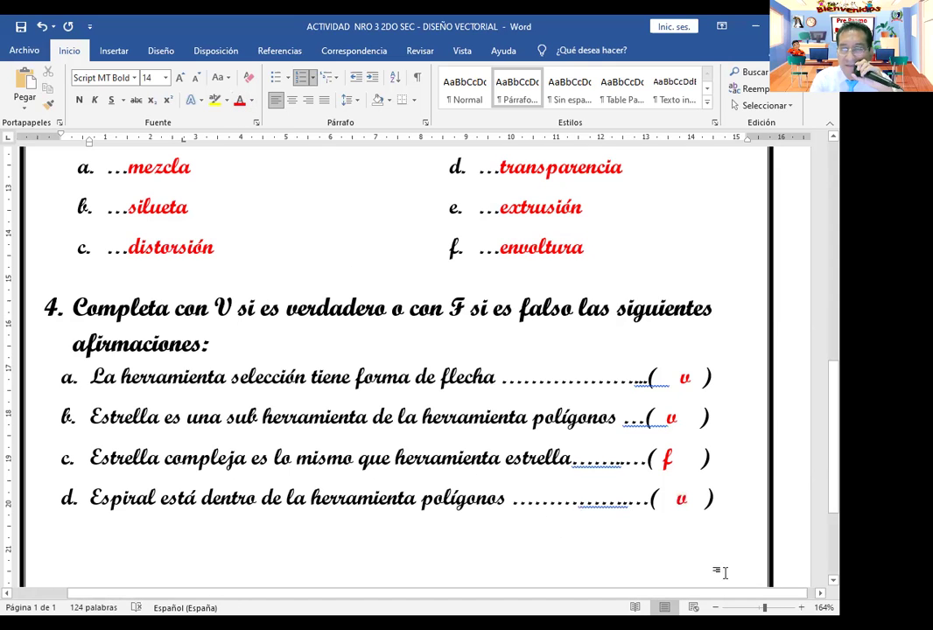
Scroll up and down through the completed worksheet to review the answers
scroll(719, 572, "down", 8)
scroll(571, 488, "up", 4)
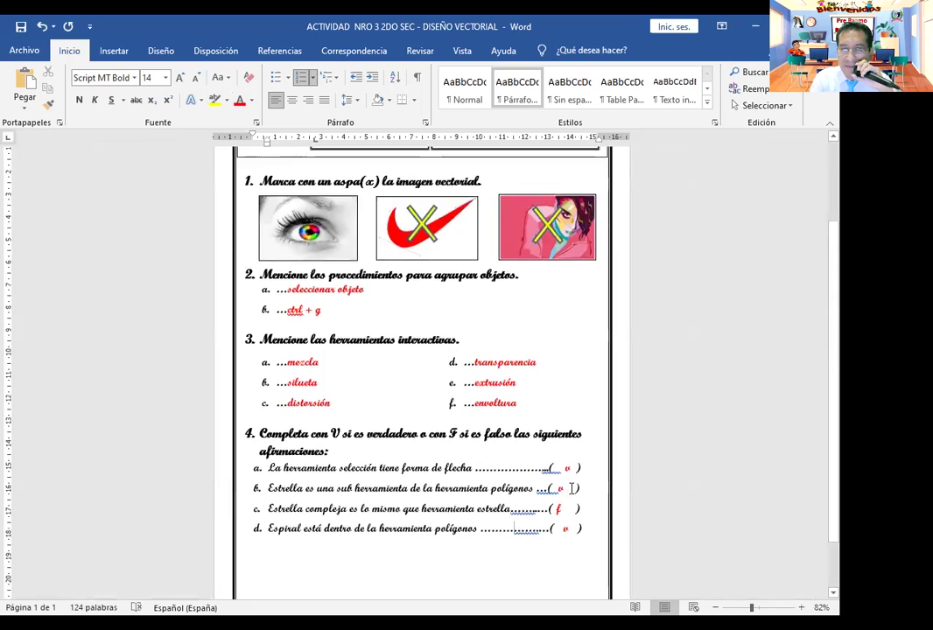
scroll(571, 488, "down", 3)
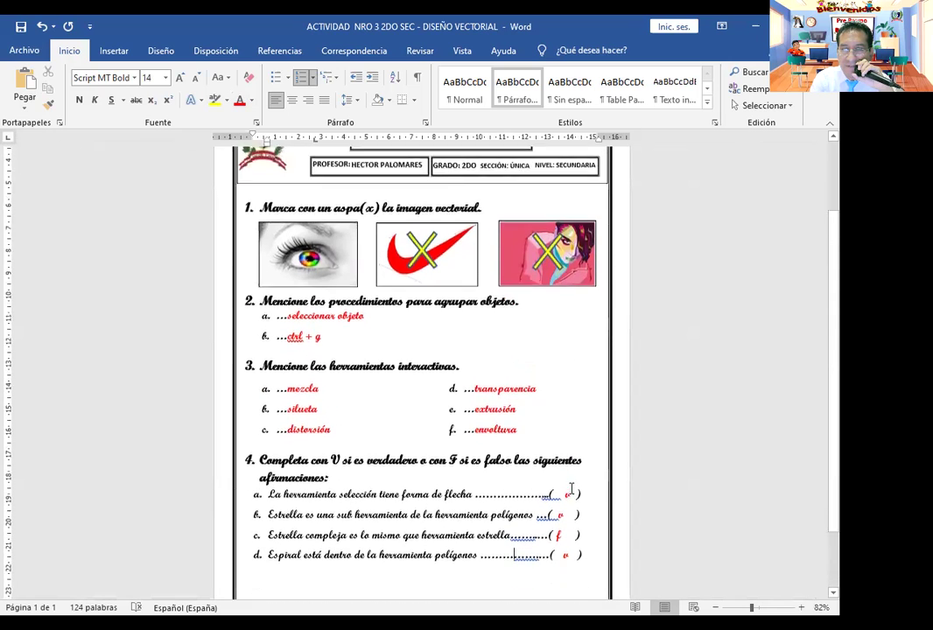
scroll(570, 489, "up", 1)
scroll(571, 488, "up", 2)
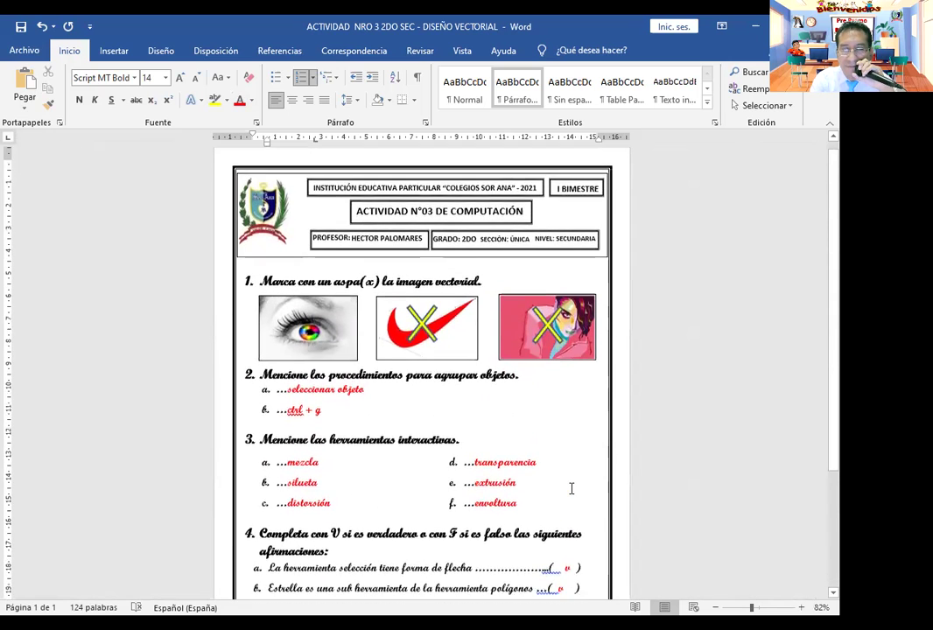
scroll(571, 489, "down", 2)
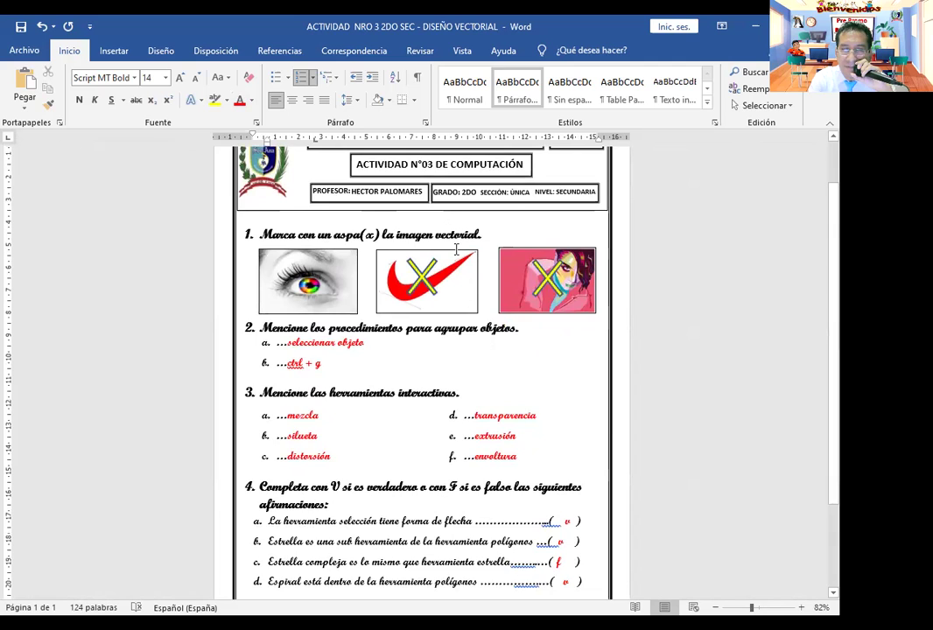
scroll(448, 230, "down", 2)
scroll(512, 380, "up", 1)
scroll(512, 380, "up", 1)
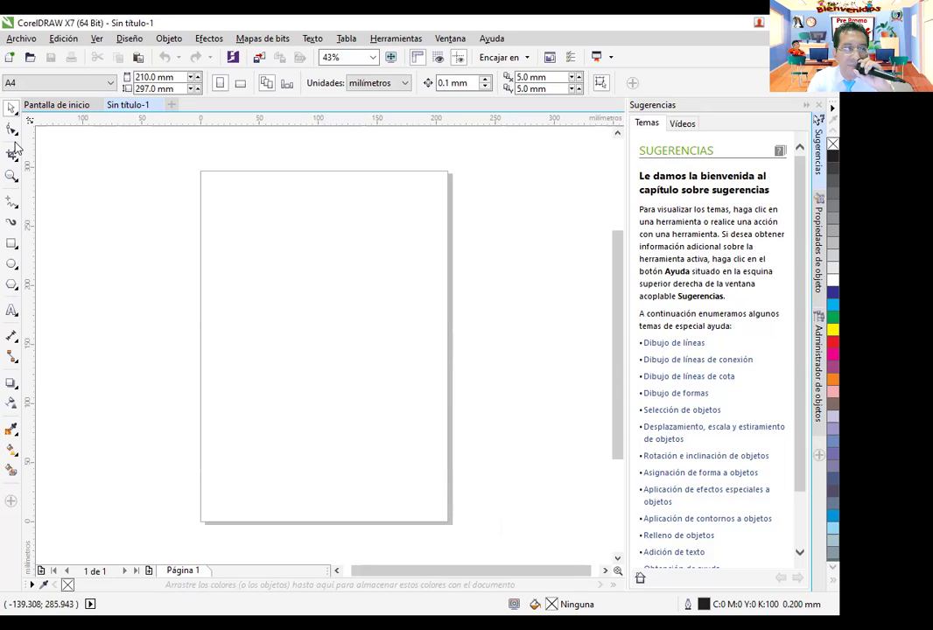
Draw a closed six-sided polygon with the Bézier tool
left_click(15, 213)
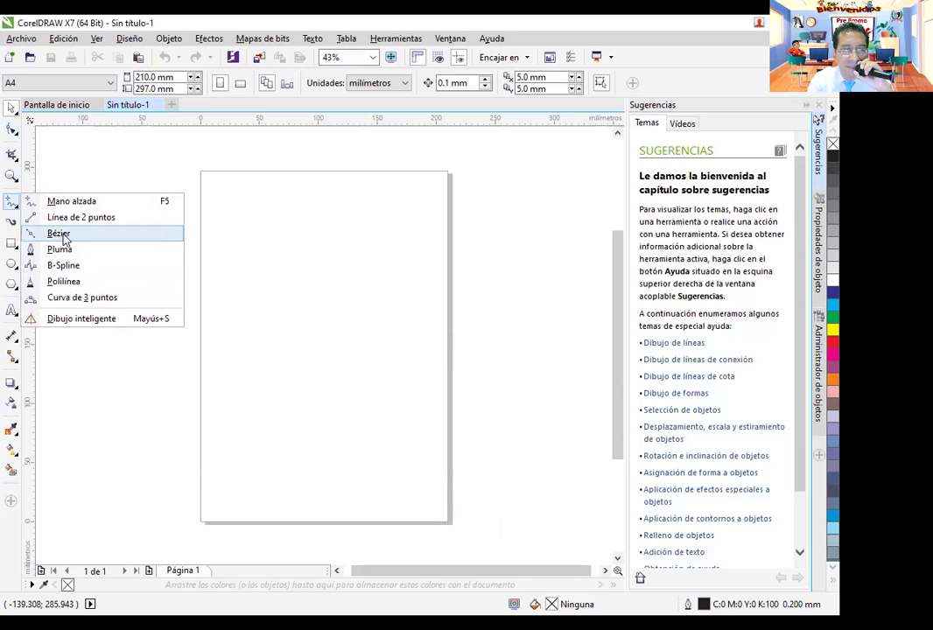
left_click(60, 234)
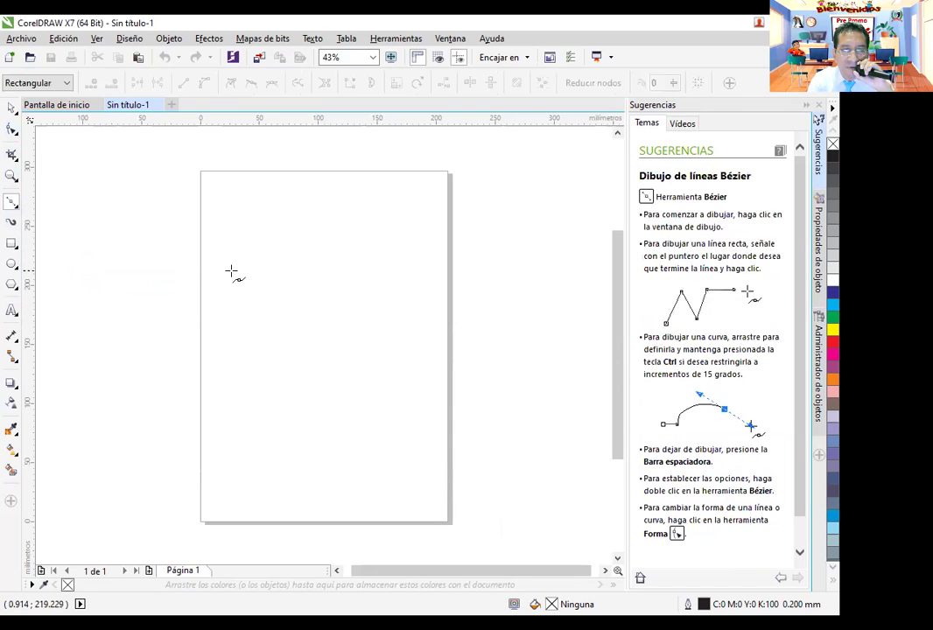
left_click(284, 224)
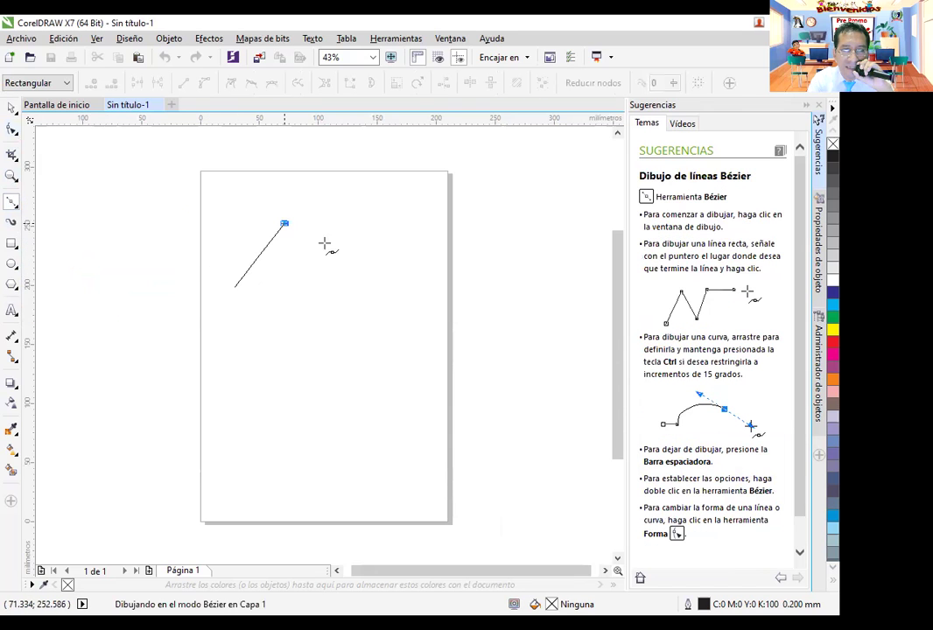
left_click(348, 264)
left_click(353, 358)
left_click(309, 389)
left_click(228, 338)
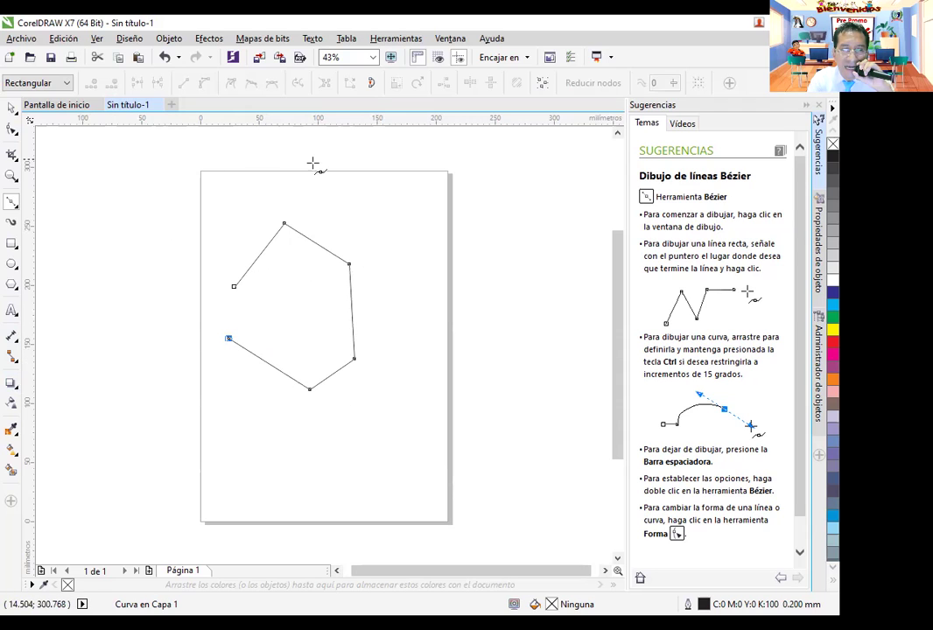
left_click(234, 286)
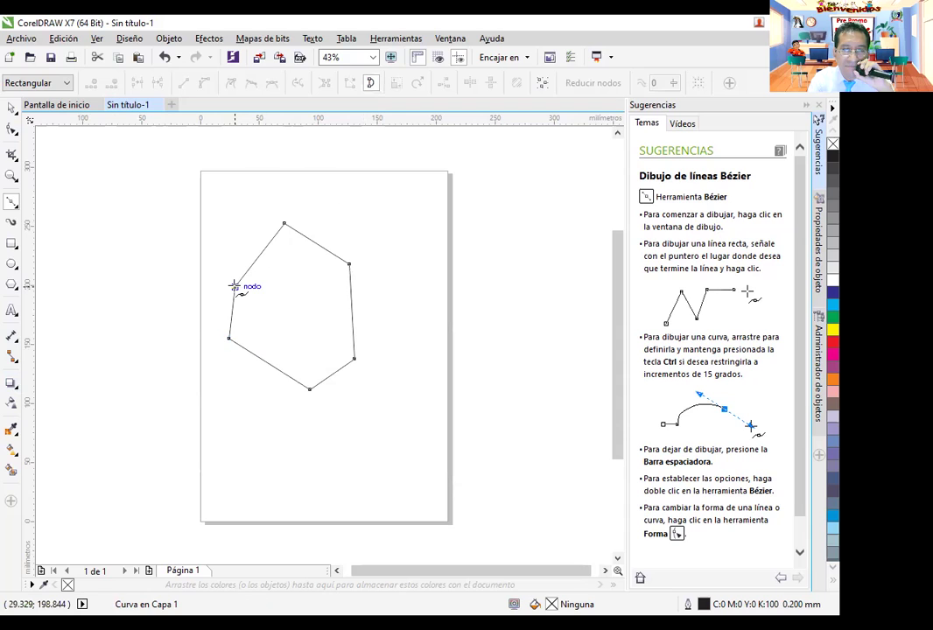
Fill the polygon dark blue, shrink it to about 45% and move it to the top-left
left_click(830, 294)
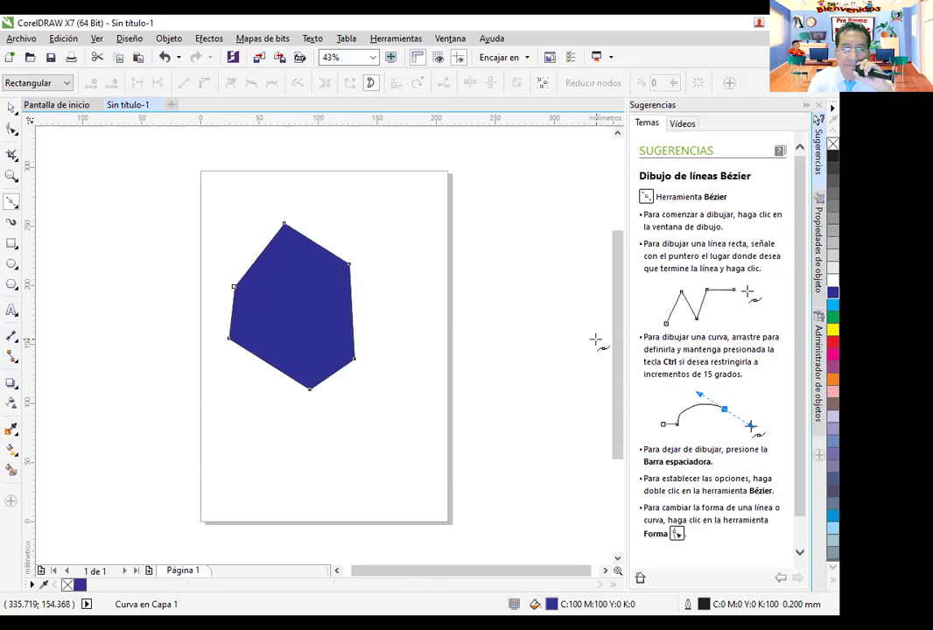
left_click(11, 111)
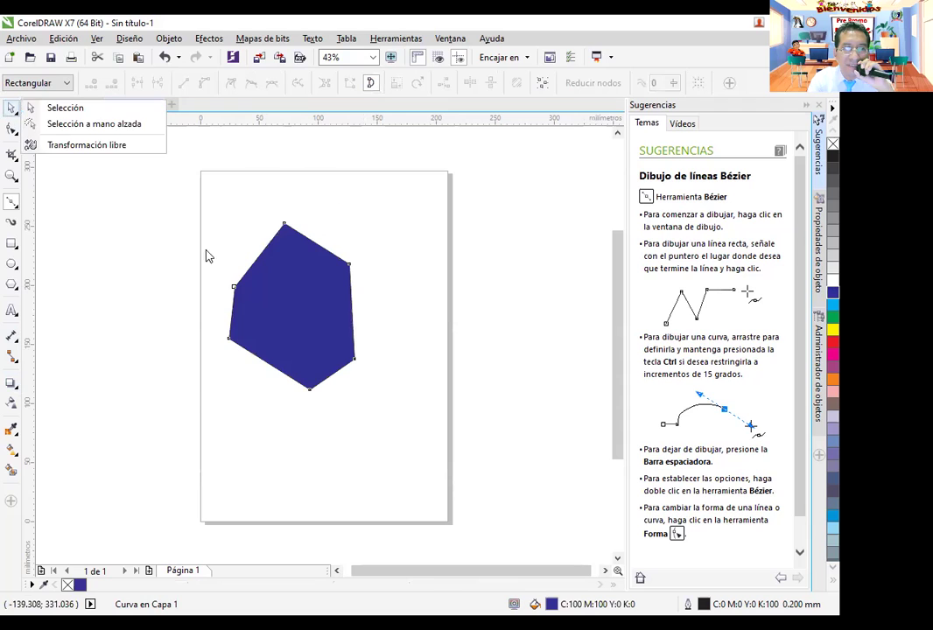
left_click(278, 292)
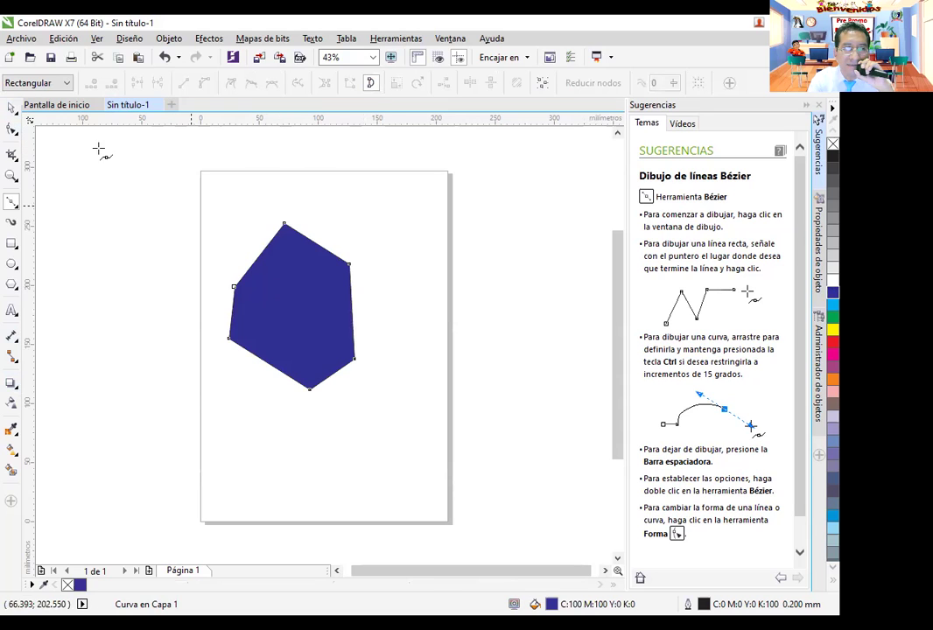
left_click(10, 108)
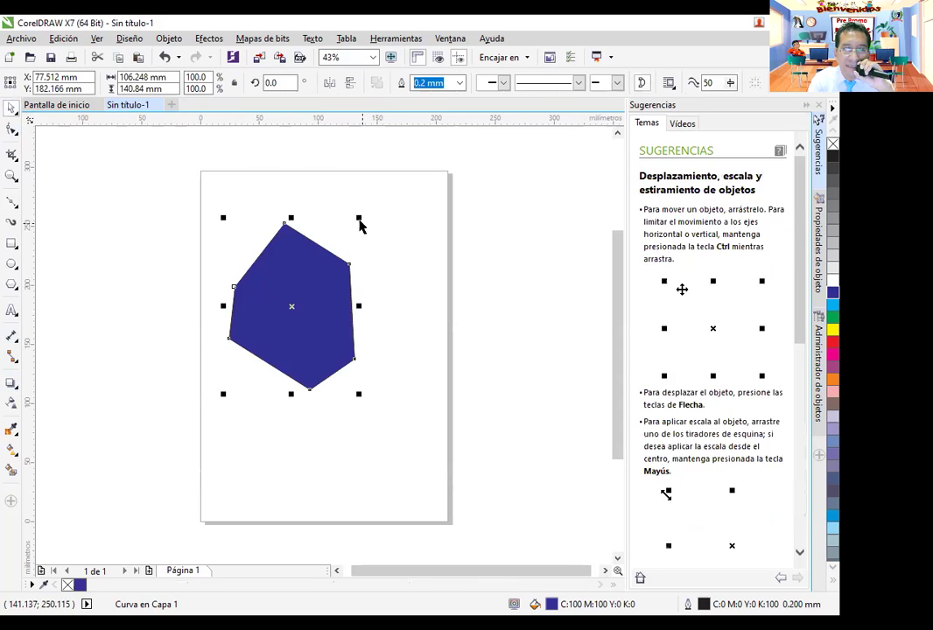
left_click_drag(357, 217, 261, 206)
left_click(334, 267)
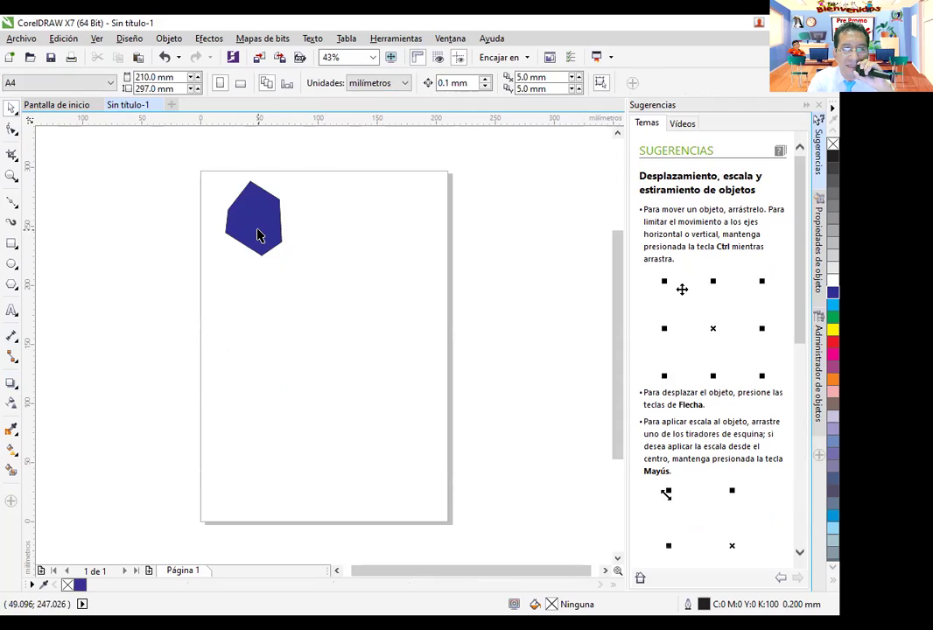
left_click(12, 204)
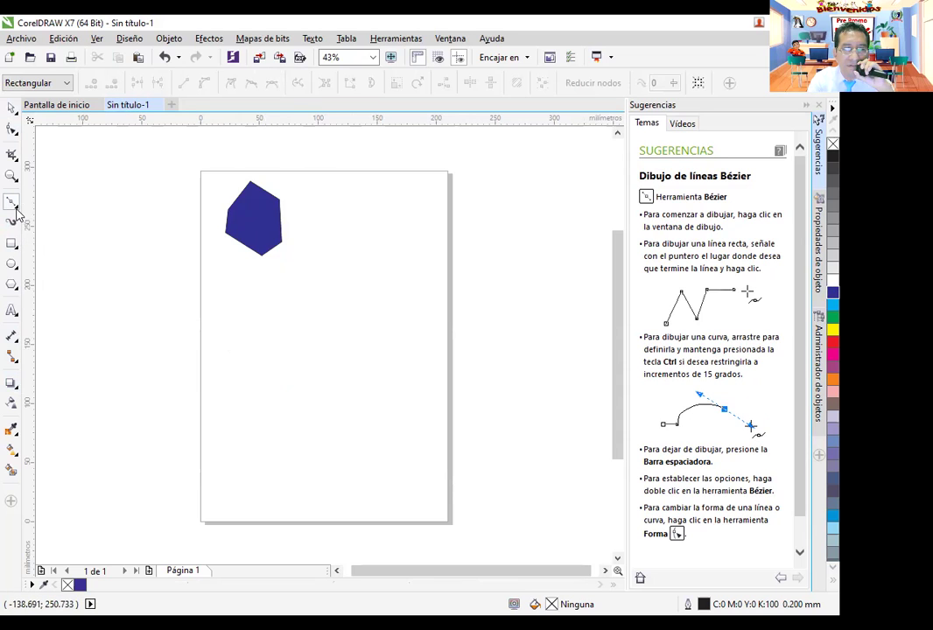
Draw a closed triangle with the Pen (Pluma) tool
left_click(16, 208)
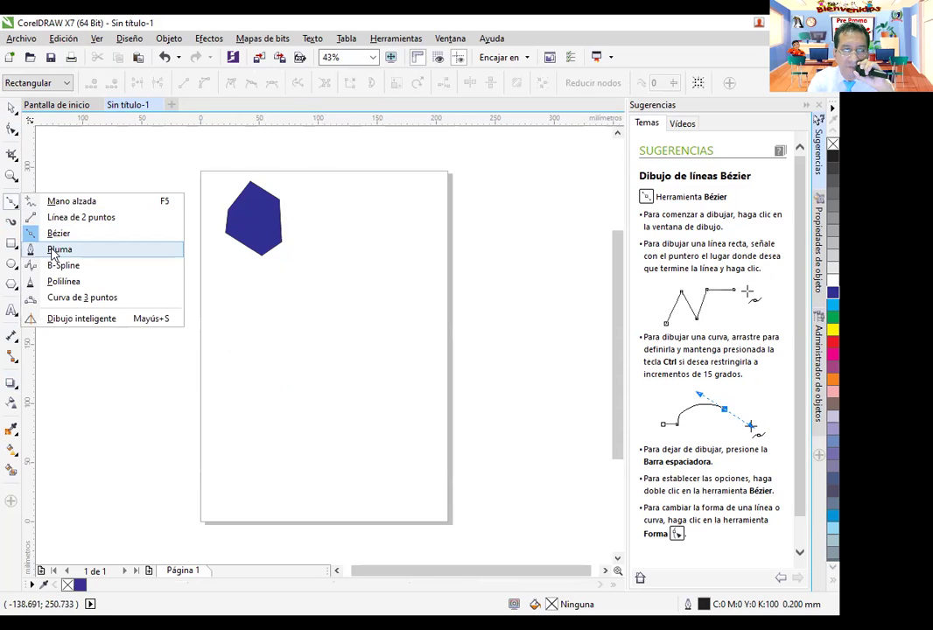
left_click(57, 250)
left_click(294, 348)
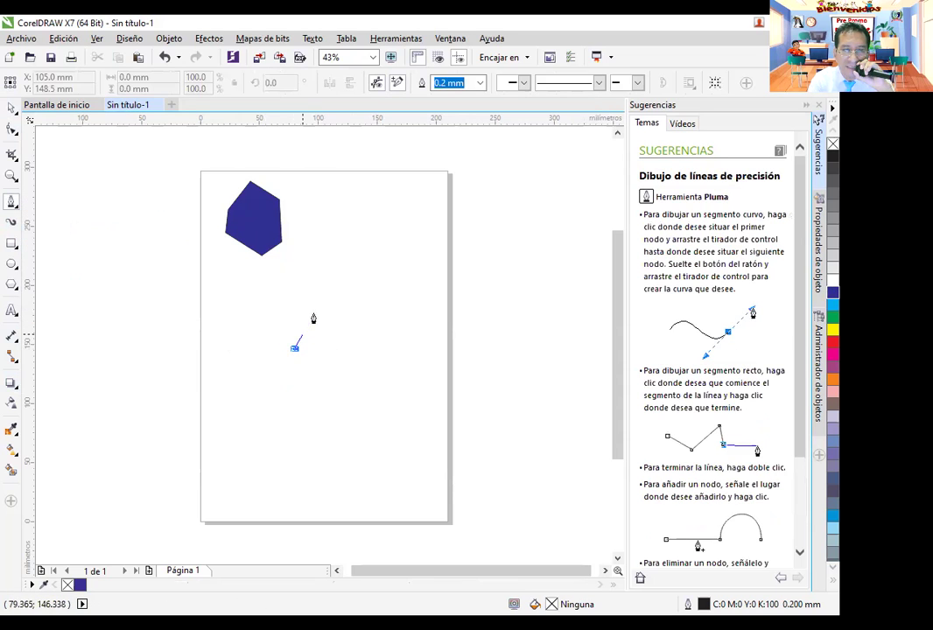
left_click(346, 242)
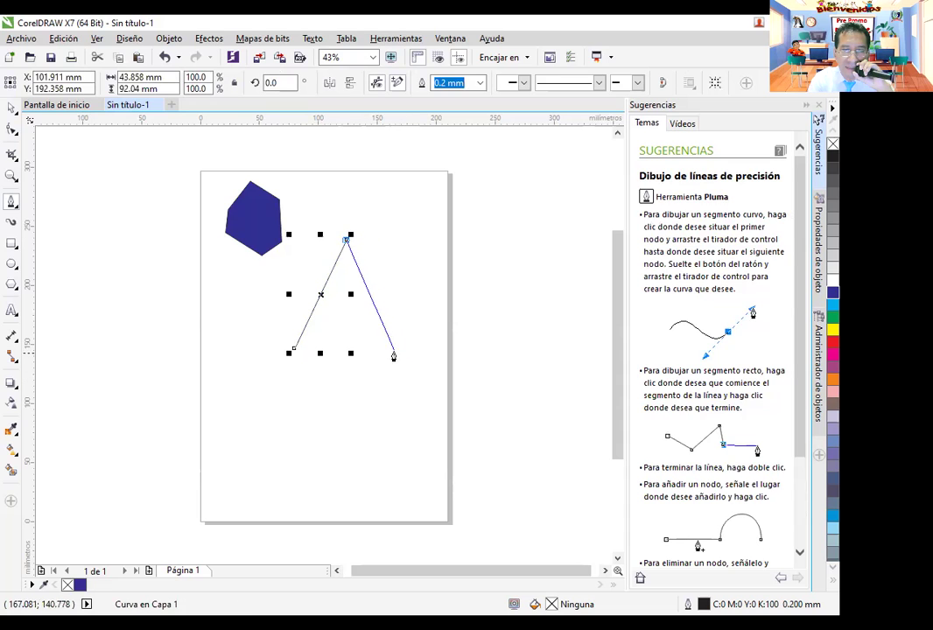
left_click(392, 358)
left_click(294, 349)
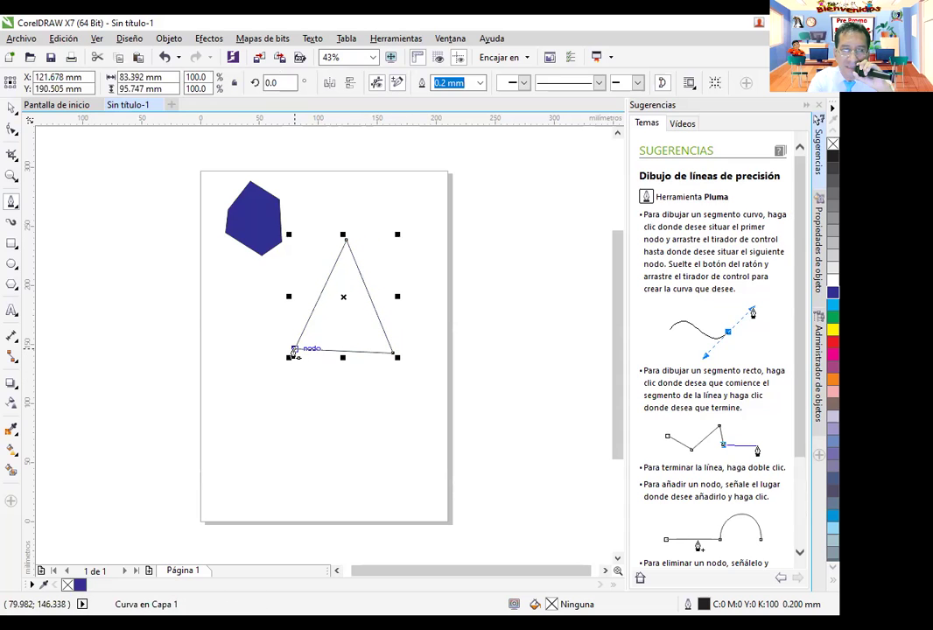
Fill the triangle magenta, shrink it to 64% and place it below the blue polygon
left_click(829, 353)
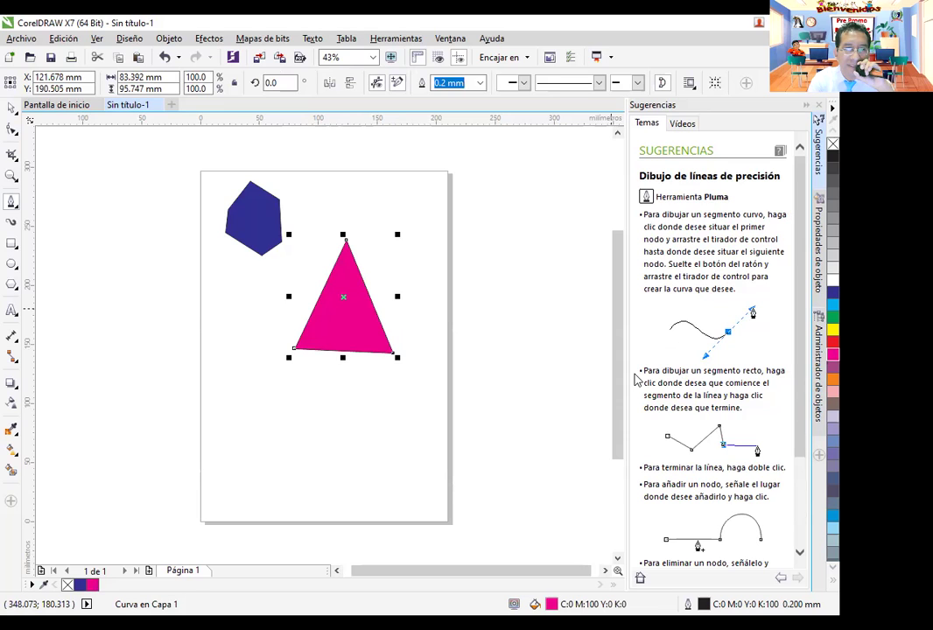
key("space")
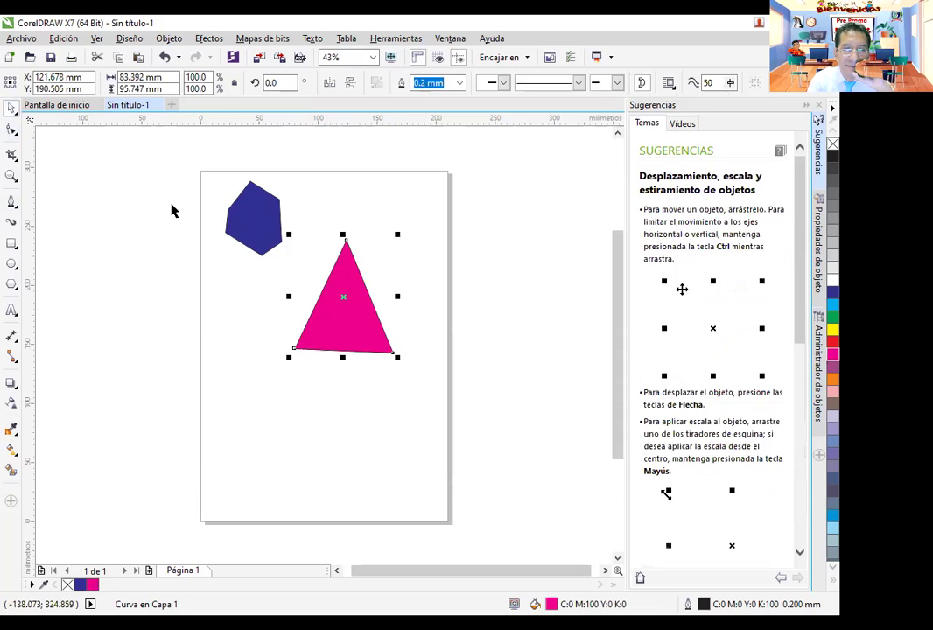
left_click_drag(398, 234, 368, 276)
left_click_drag(329, 317, 265, 340)
left_click(335, 331)
left_click_drag(184, 255, 337, 418)
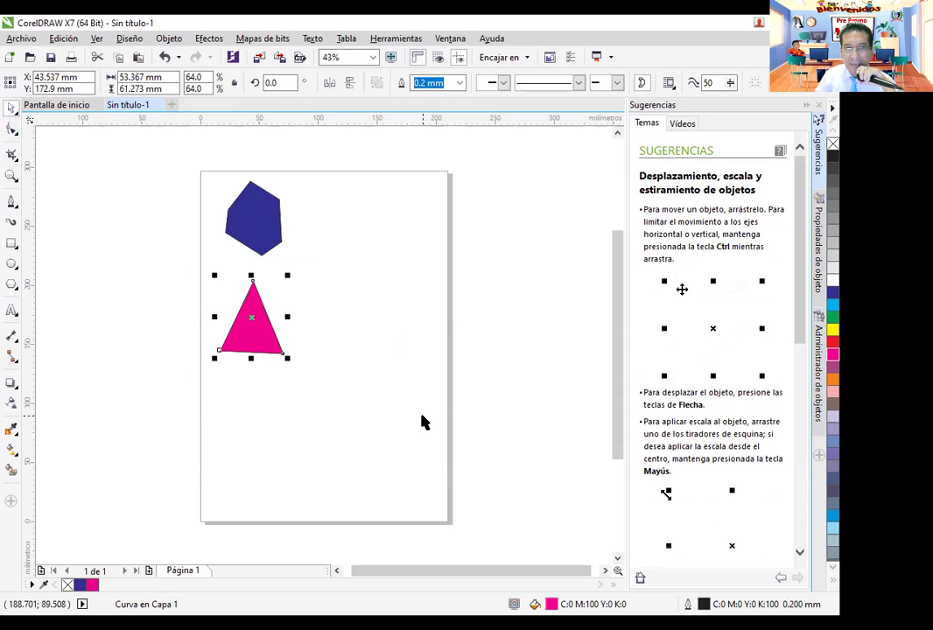
Duplicate the magenta triangle twice, placing copies at the top right and below it
key("ctrl+d")
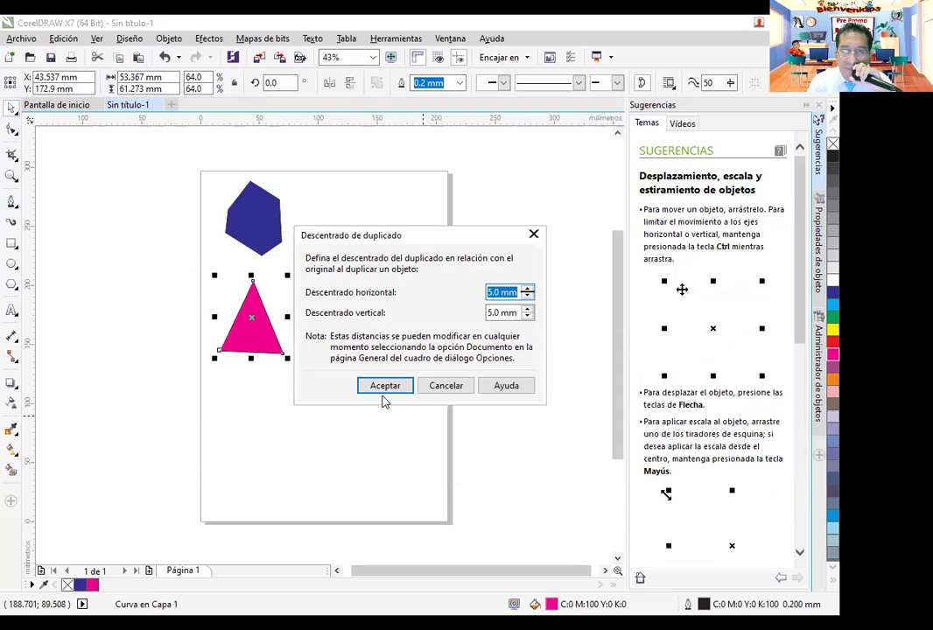
left_click(386, 394)
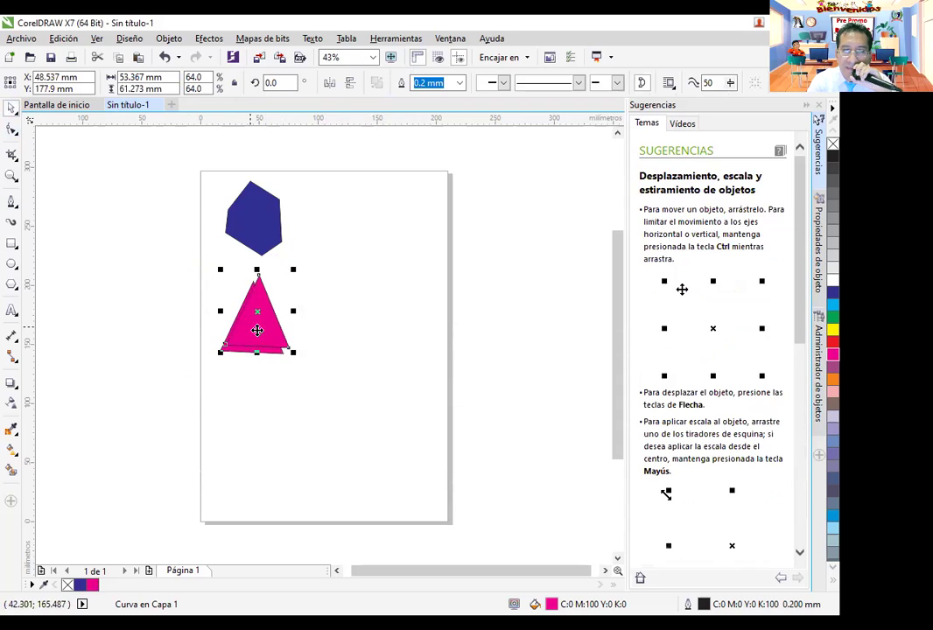
left_click_drag(260, 317, 366, 251)
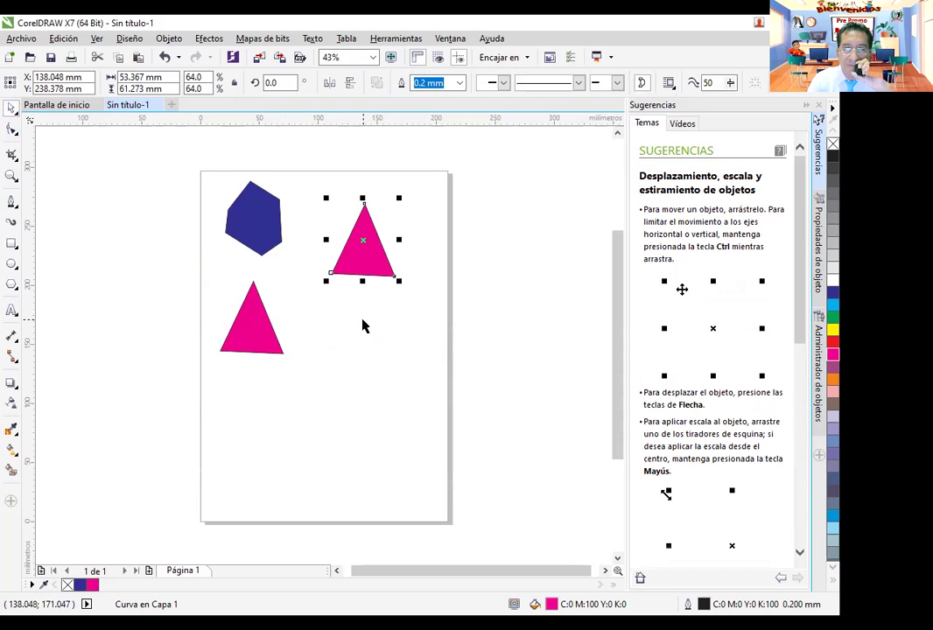
left_click_drag(334, 187, 428, 308)
left_click_drag(301, 180, 432, 326)
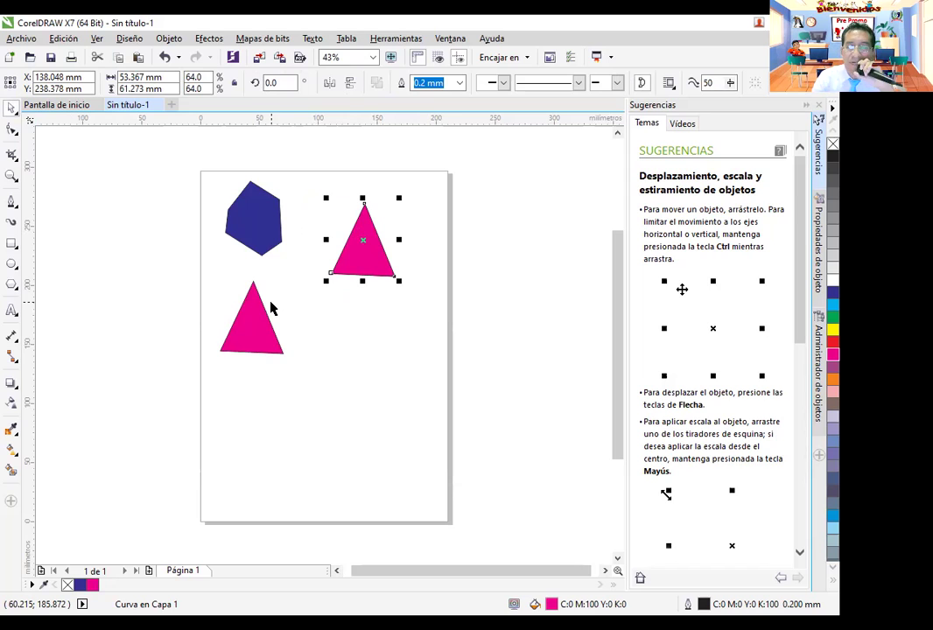
left_click_drag(358, 242, 376, 347)
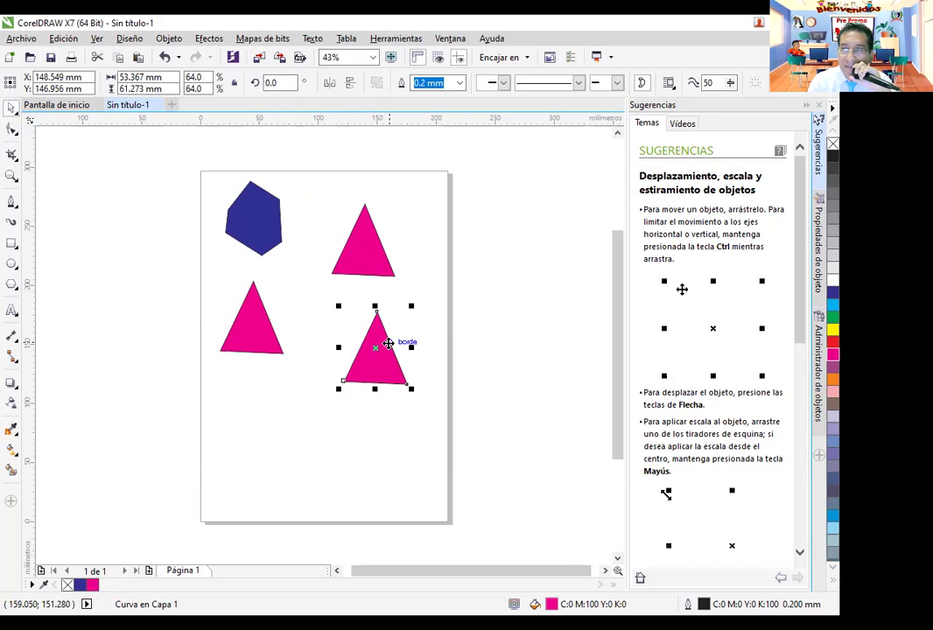
Arrange the triangles beside the hexagon across the top with one below, then select all four
left_click_drag(369, 271, 328, 256)
left_click_drag(375, 346, 406, 220)
left_click_drag(348, 255, 338, 219)
left_click(330, 325)
left_click_drag(254, 328, 326, 317)
left_click_drag(202, 157, 480, 422)
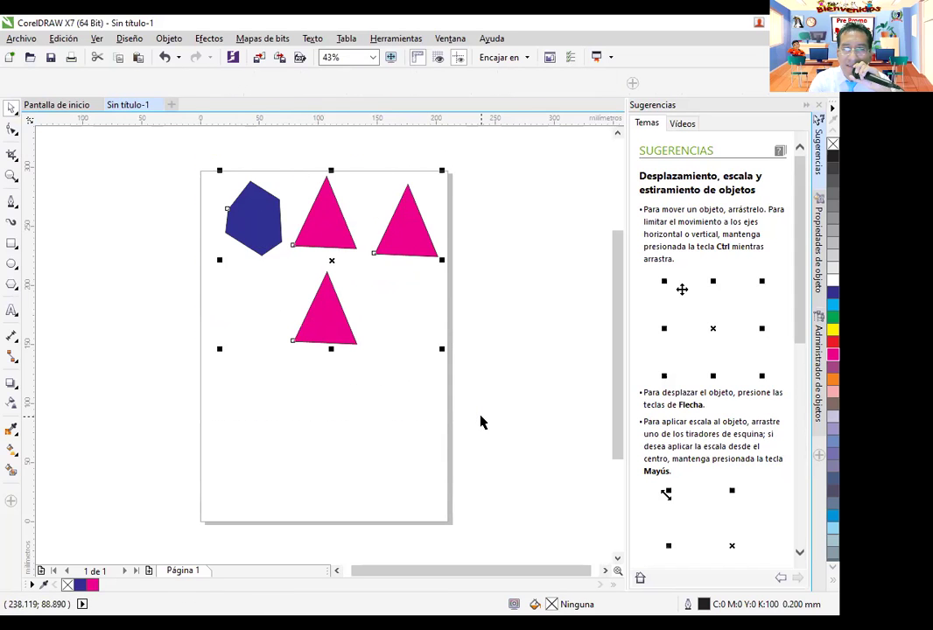
Group the hexagon and three triangles with Ctrl+G and try positions for the group
left_click(346, 442)
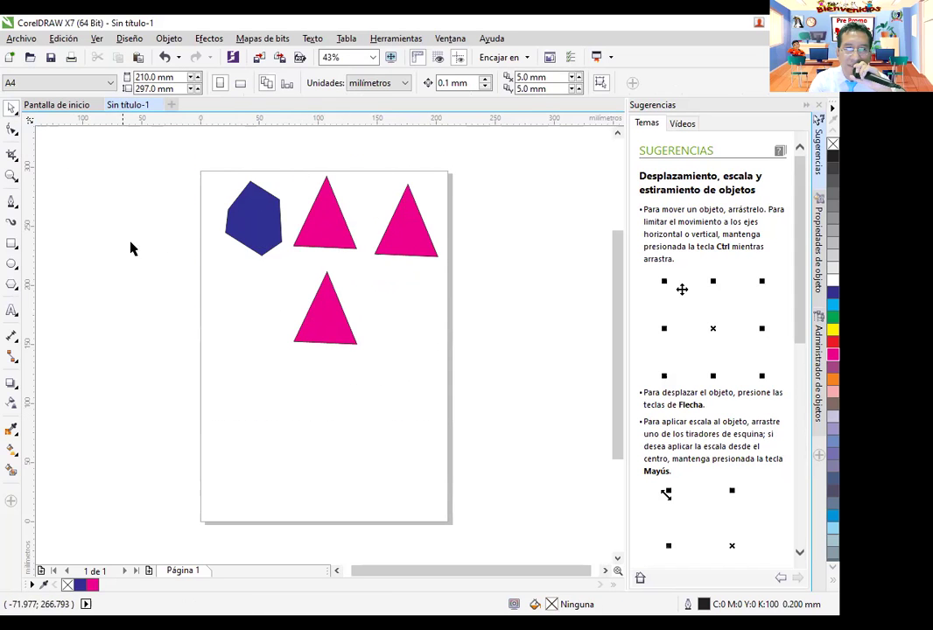
left_click(13, 309)
left_click(11, 107)
left_click_drag(603, 393, 168, 176)
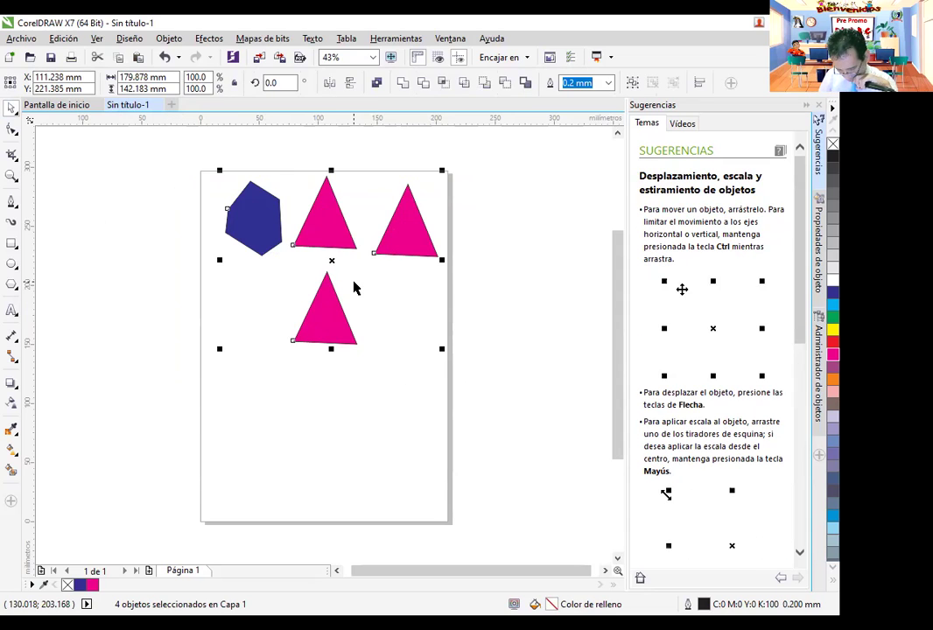
key("ctrl+g")
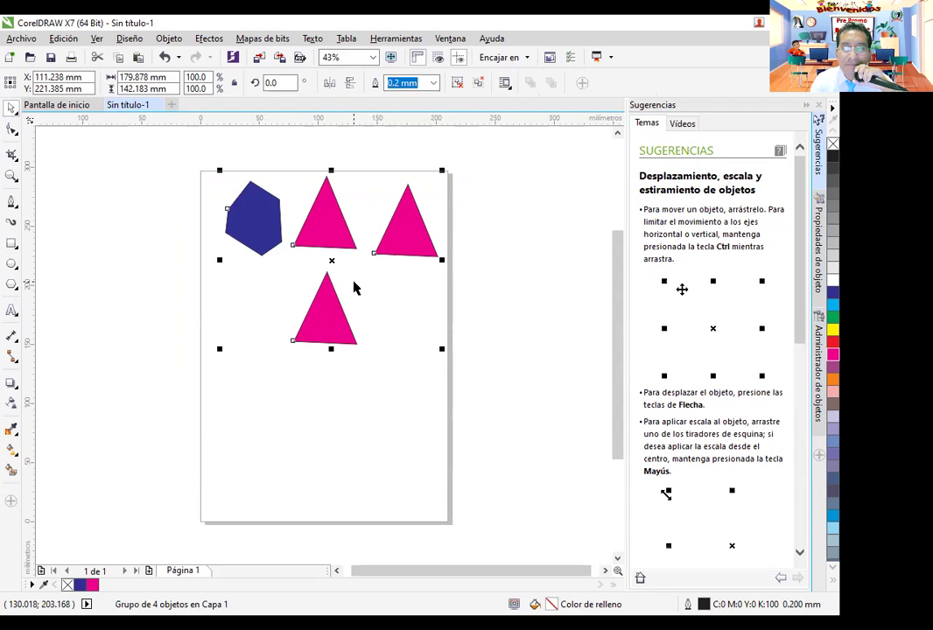
left_click_drag(339, 224, 327, 268)
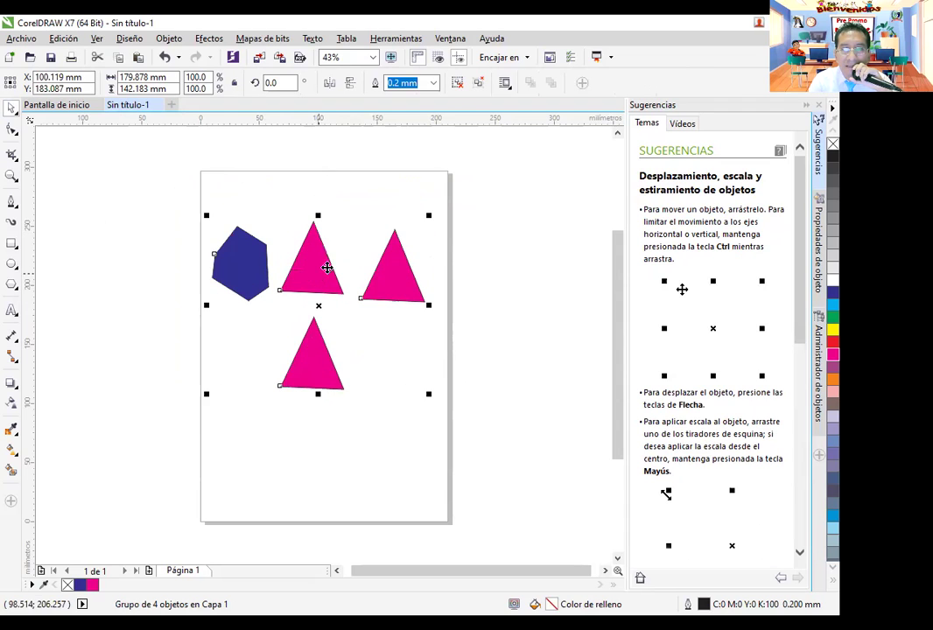
left_click_drag(396, 264, 323, 387)
left_click(473, 351)
left_click(376, 354)
left_click_drag(348, 285, 349, 237)
left_click(383, 453)
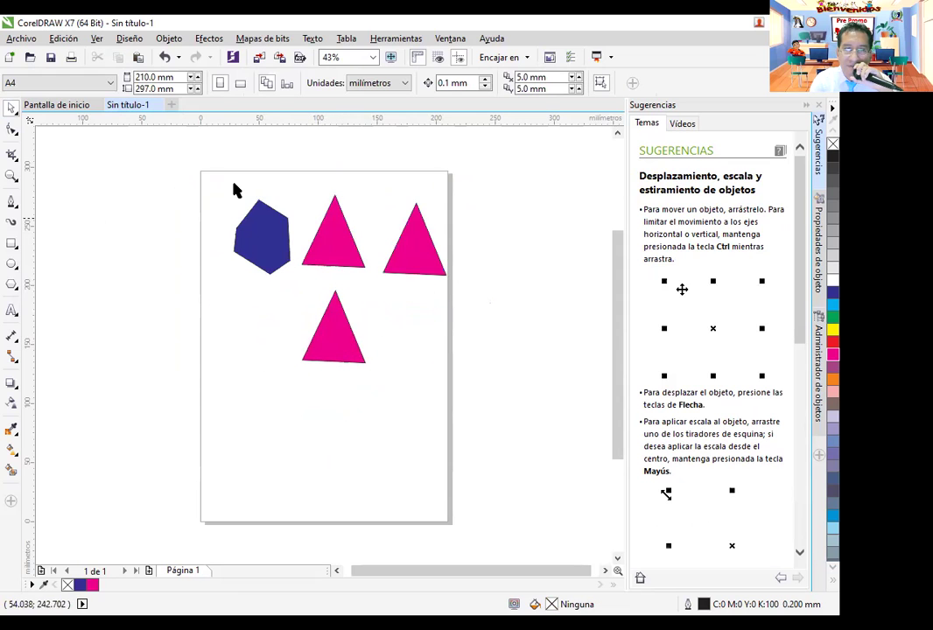
left_click_drag(192, 155, 507, 433)
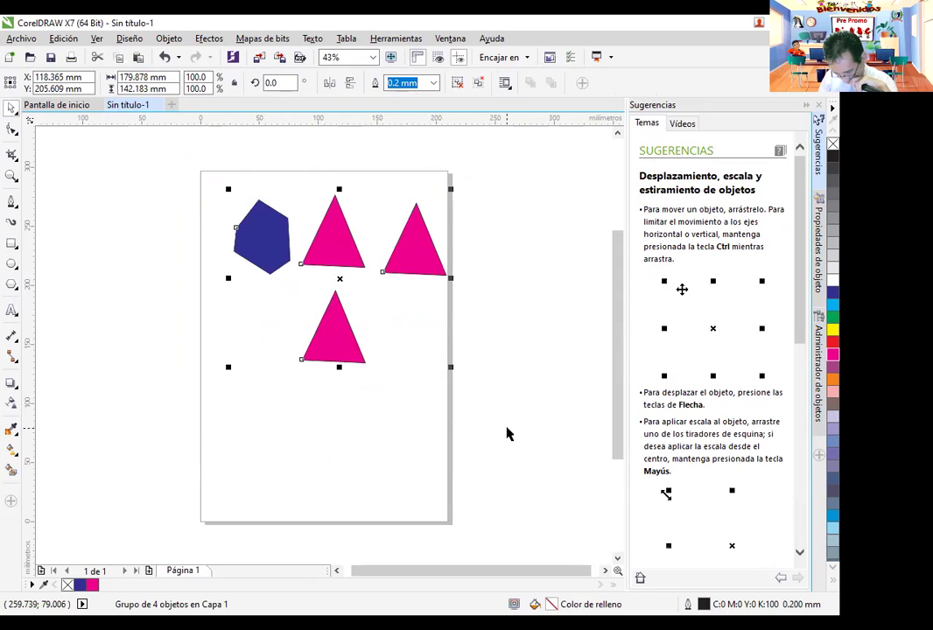
Ungroup the shapes and stagger the three triangles around the hexagon
key("ctrl+u")
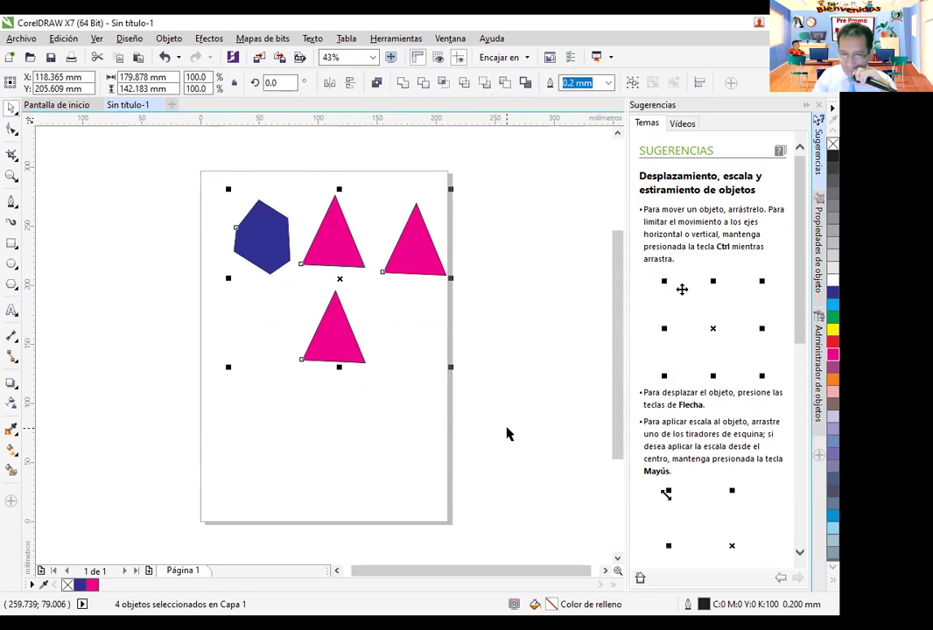
left_click(299, 427)
mouse_move(344, 342)
left_mouse_down()
mouse_move(246, 415)
mouse_move(341, 349)
left_mouse_up()
left_click_drag(342, 267, 353, 238)
left_click_drag(326, 338, 338, 298)
left_click(332, 217)
left_click_drag(331, 217, 321, 236)
left_click_drag(353, 320, 332, 325)
left_click(401, 324)
left_click_drag(407, 261, 380, 299)
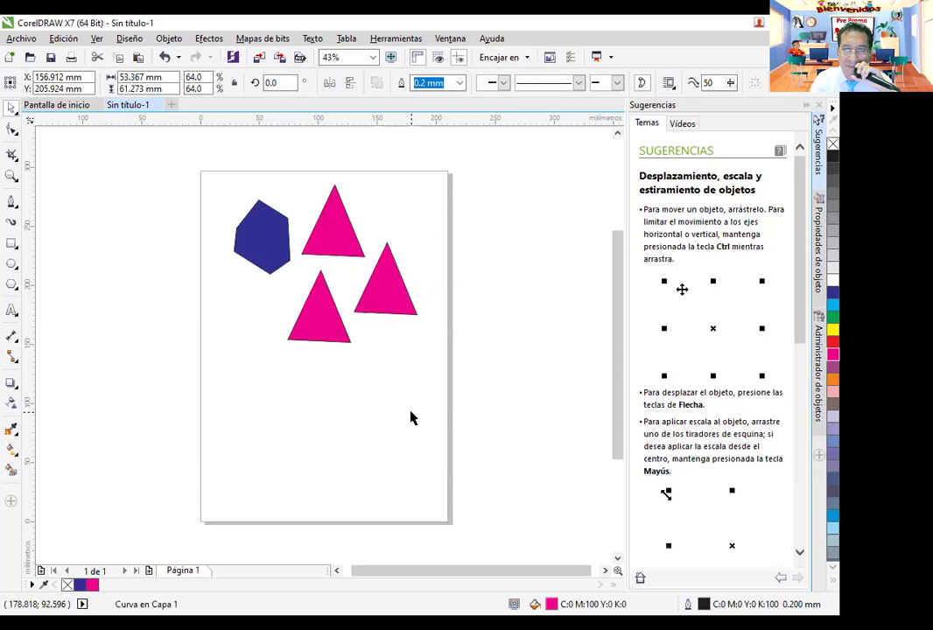
left_click(412, 417)
Regroup all four shapes, scale the group to 87.8% and reposition it near the centre
left_click_drag(202, 158, 464, 422)
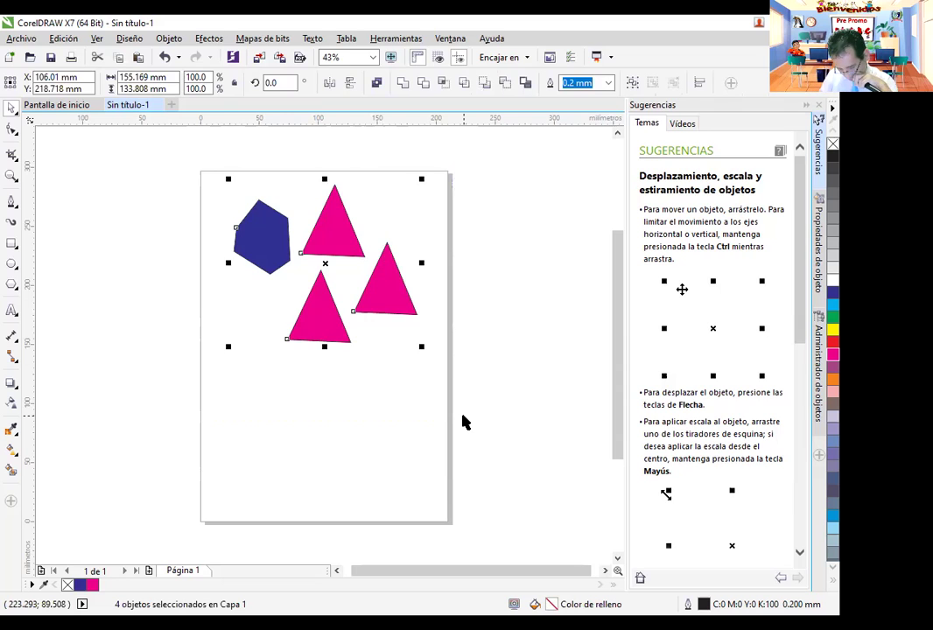
key("ctrl+g")
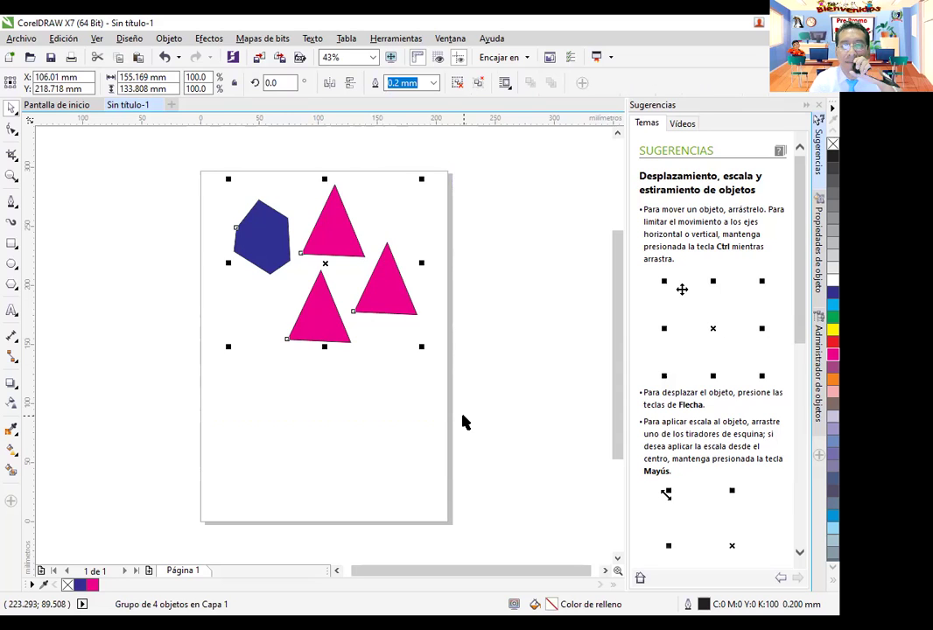
left_click_drag(335, 344, 332, 434)
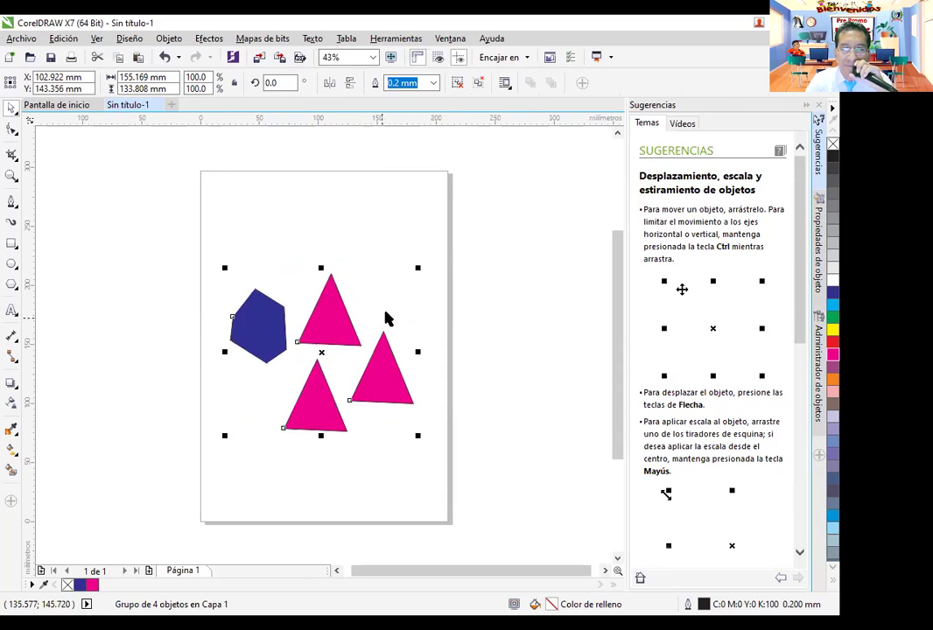
left_click_drag(418, 269, 395, 287)
left_click_drag(338, 341, 359, 250)
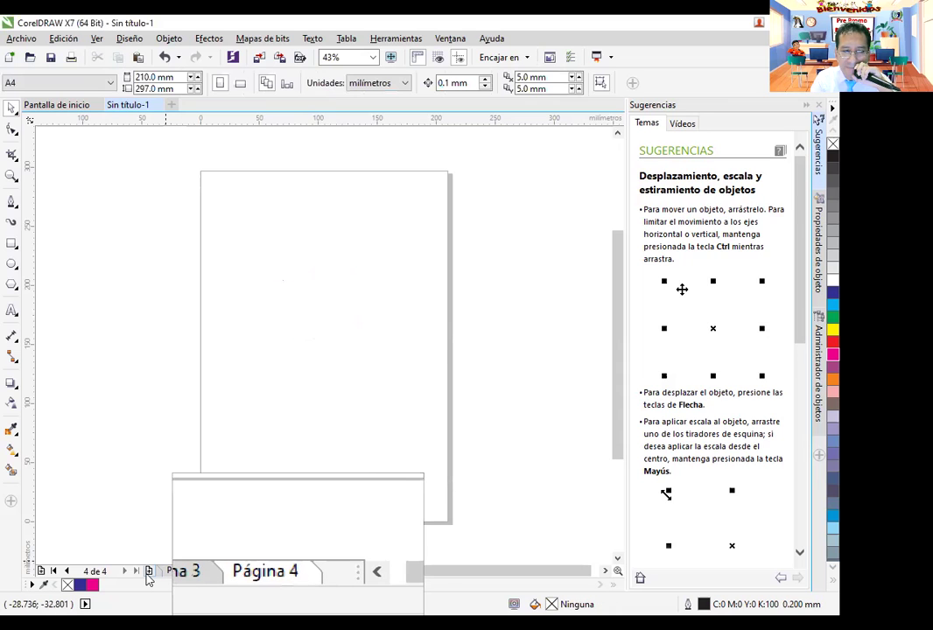
Add Página 5 at the end of the document, then go to page 3
left_click(148, 571)
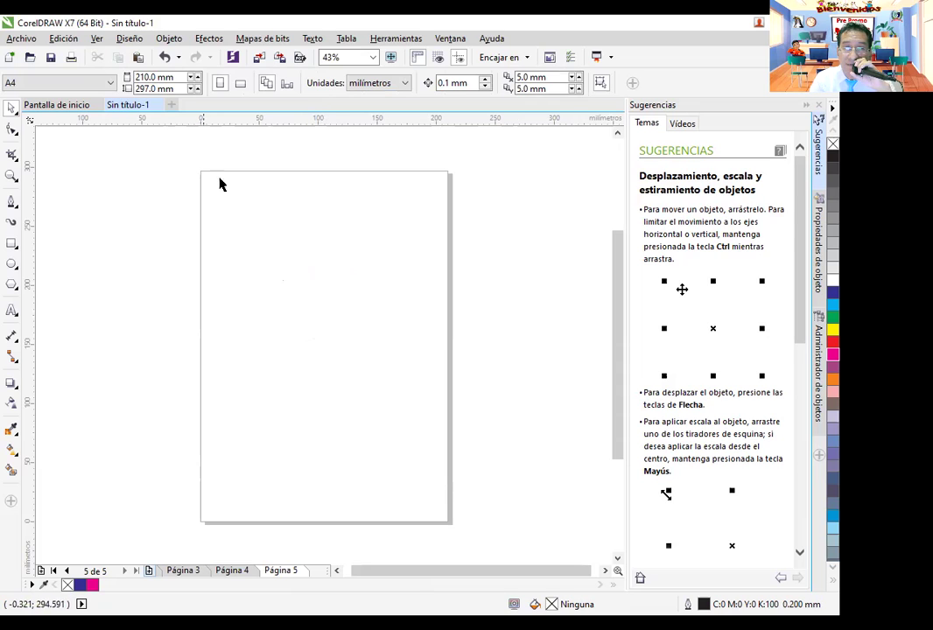
left_click(186, 570)
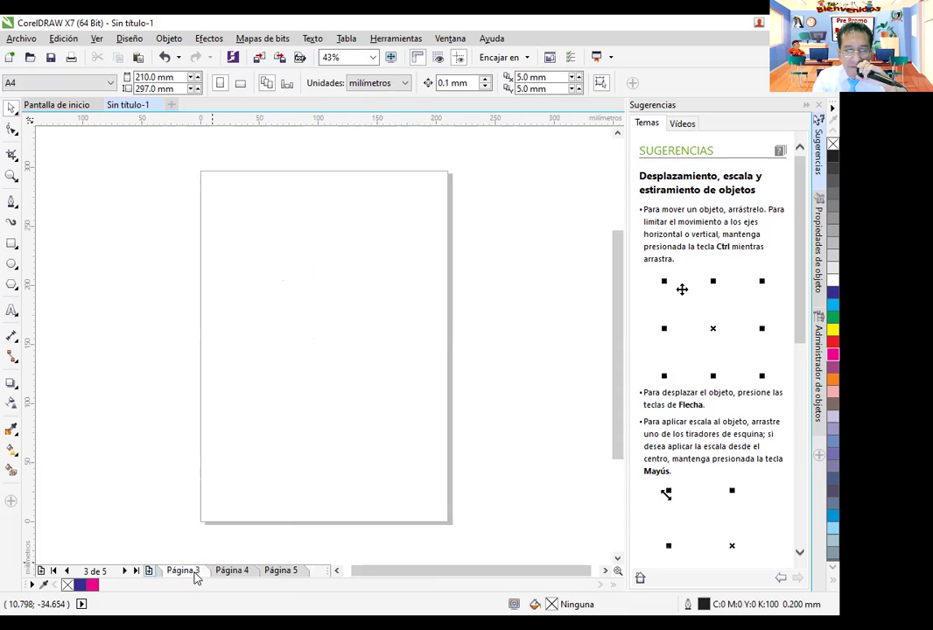
Rename page 3 to 'enero'
right_click(197, 578)
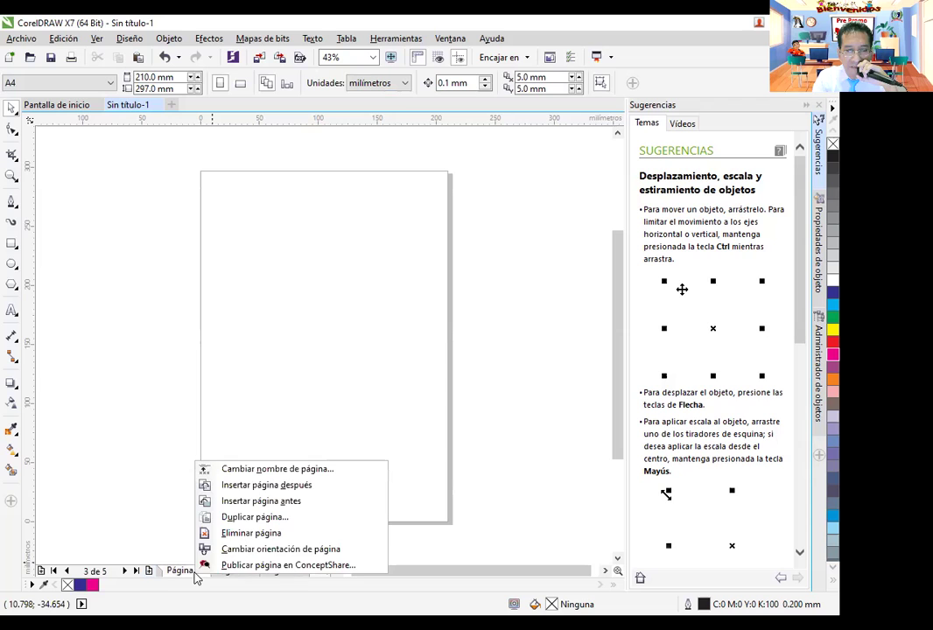
left_click(270, 472)
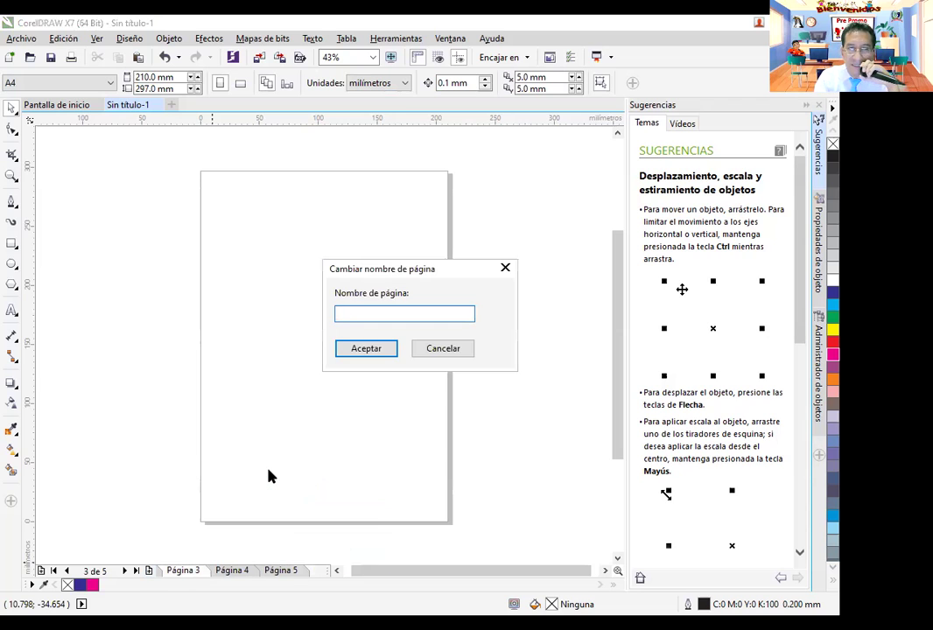
type("enero")
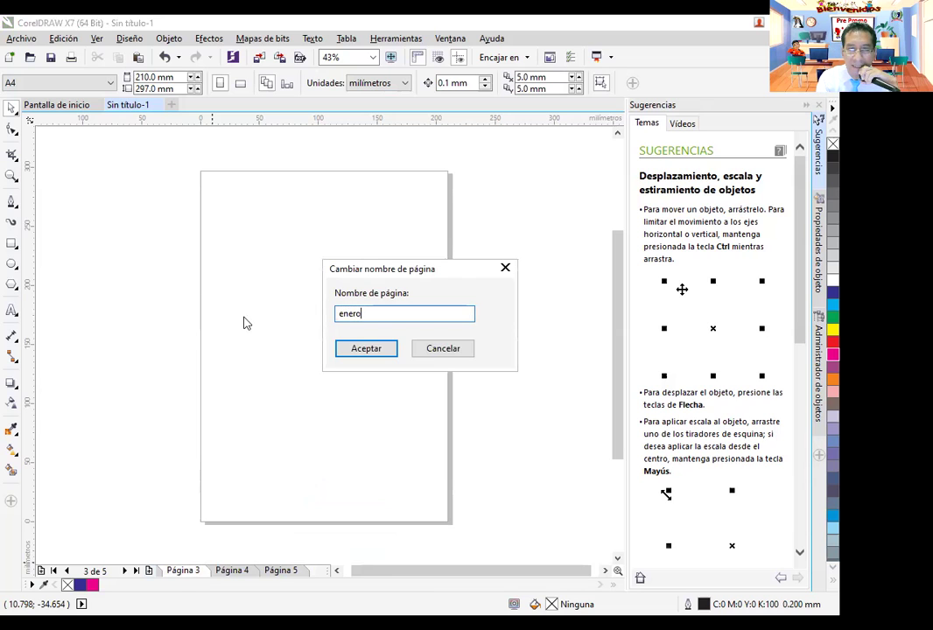
left_click(354, 350)
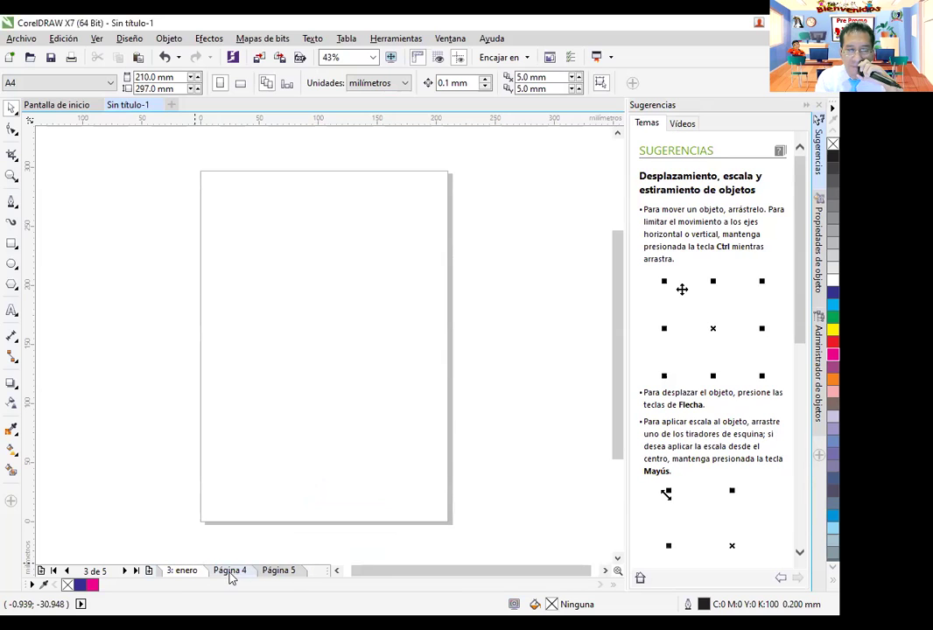
Rename page 4 to 'febrero', fixing the typo, then go to page 5
left_click(230, 571)
right_click(231, 569)
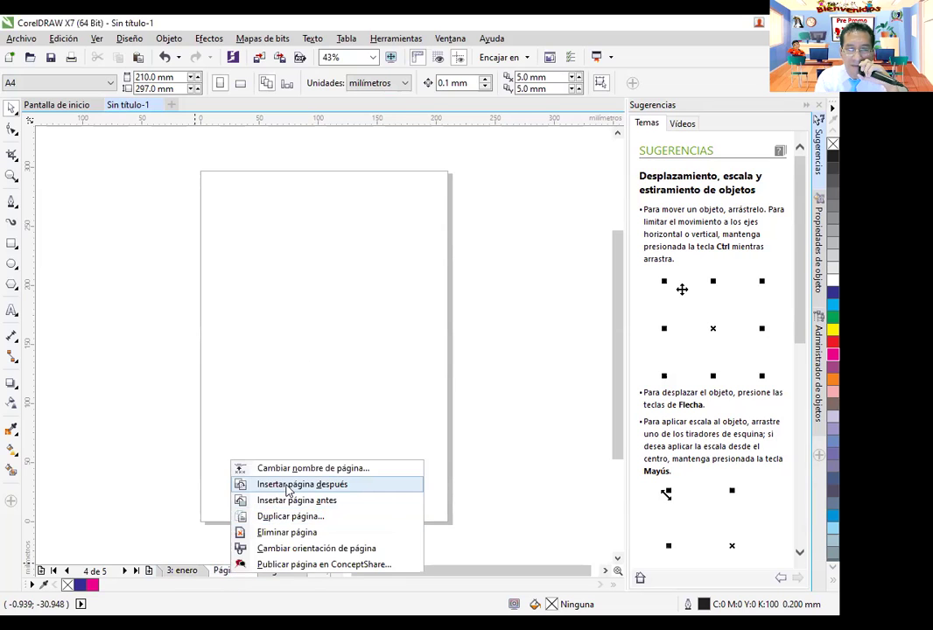
left_click(292, 469)
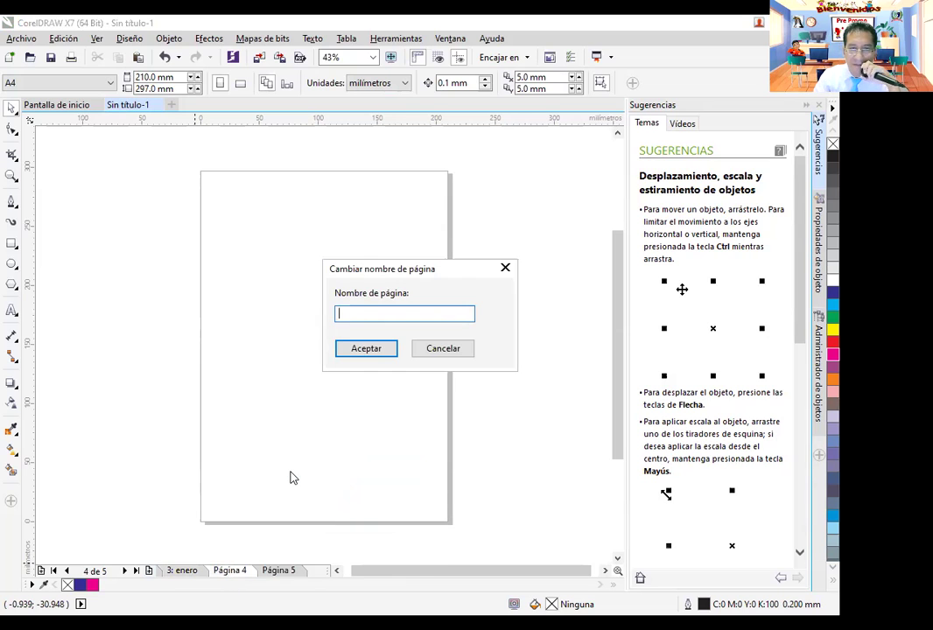
type("fen")
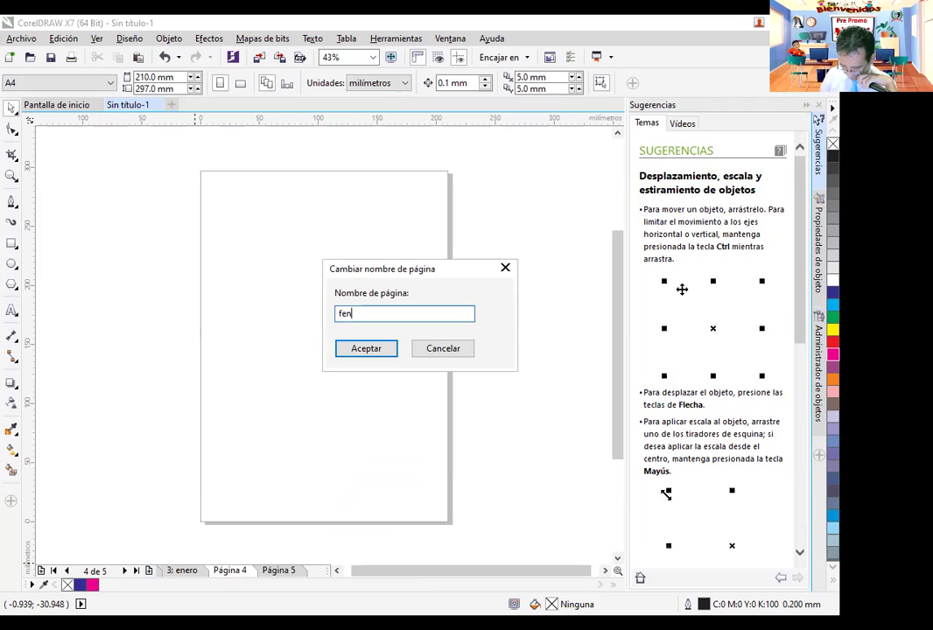
type("rero")
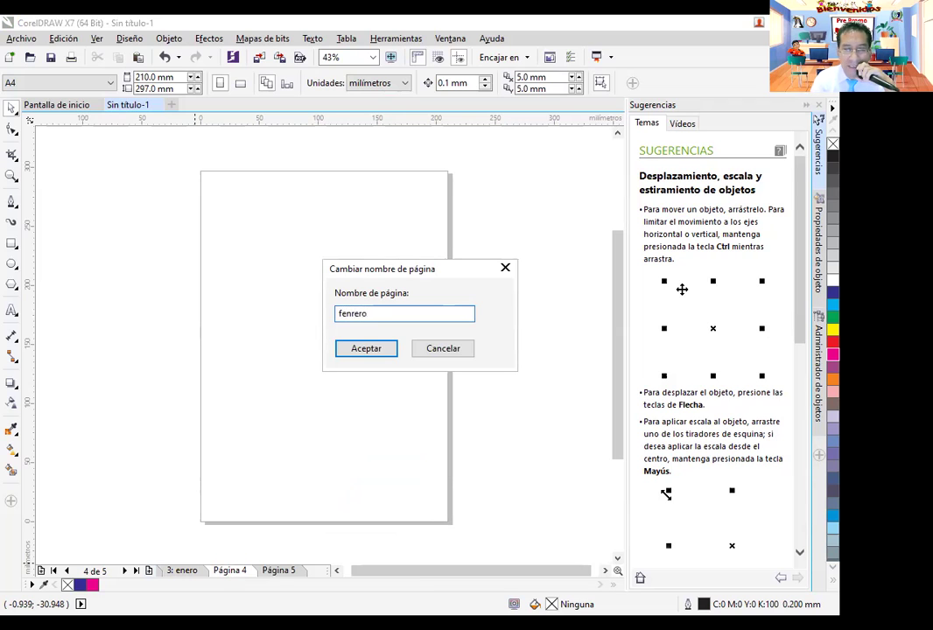
left_click(355, 314)
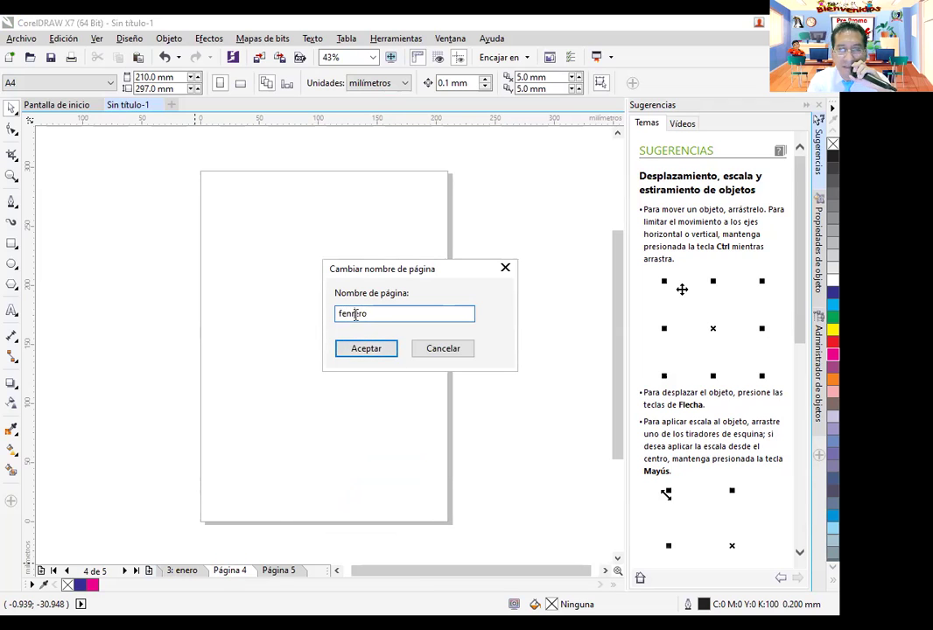
key("BackSpace")
type("br")
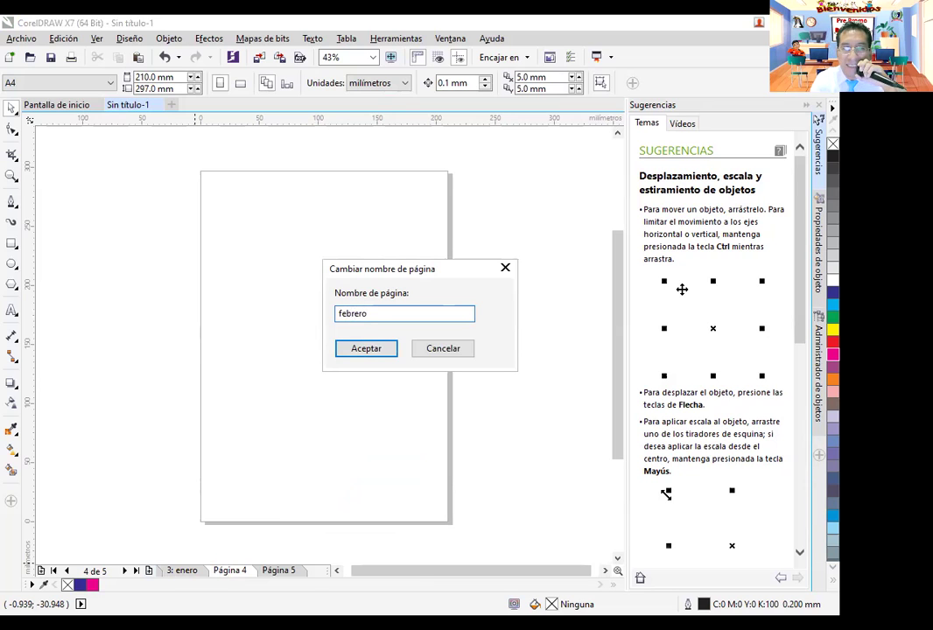
left_click(183, 571)
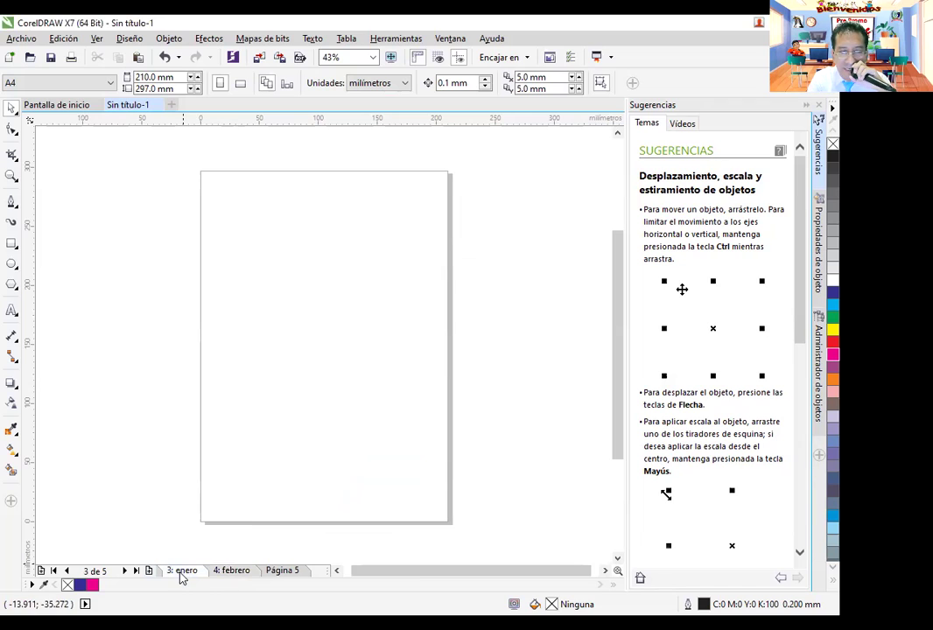
left_click(231, 571)
left_click(282, 570)
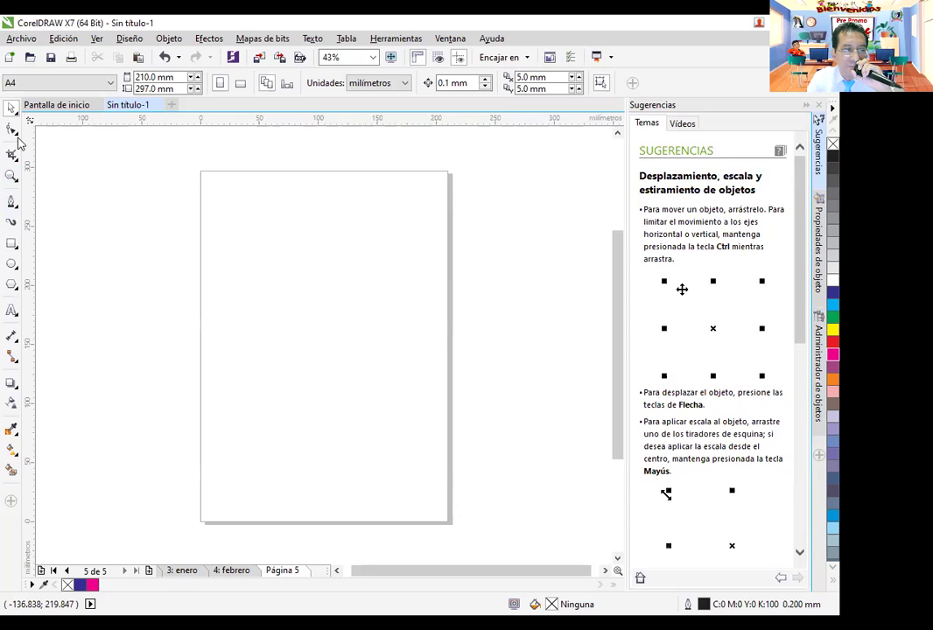
Draw a roughly 92.7 × 64.9 mm rectangle near page 5's upper left and fill it cyan
left_click(18, 387)
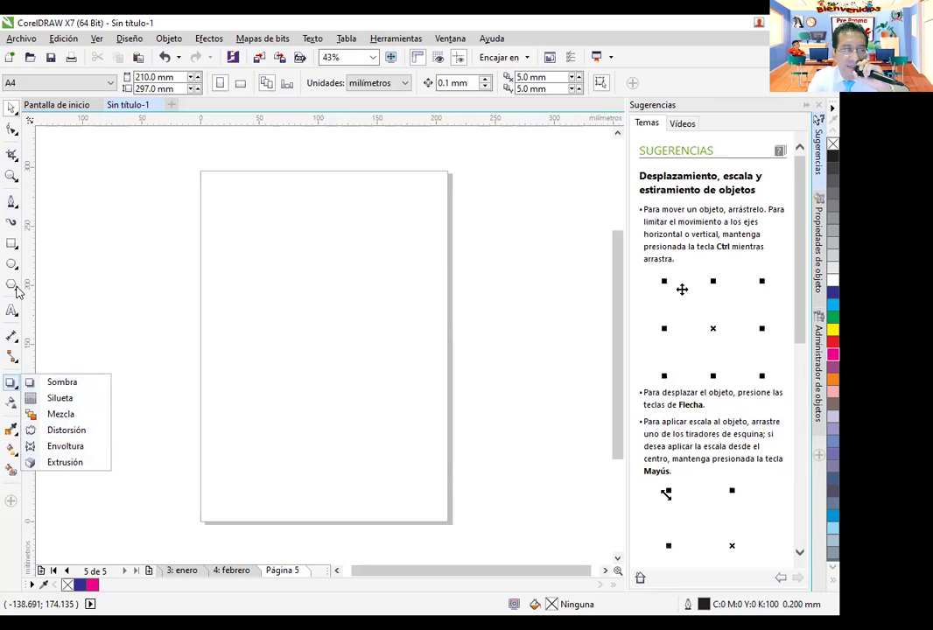
left_click(11, 243)
mouse_move(234, 228)
left_mouse_down()
mouse_move(344, 287)
mouse_move(344, 305)
left_mouse_up()
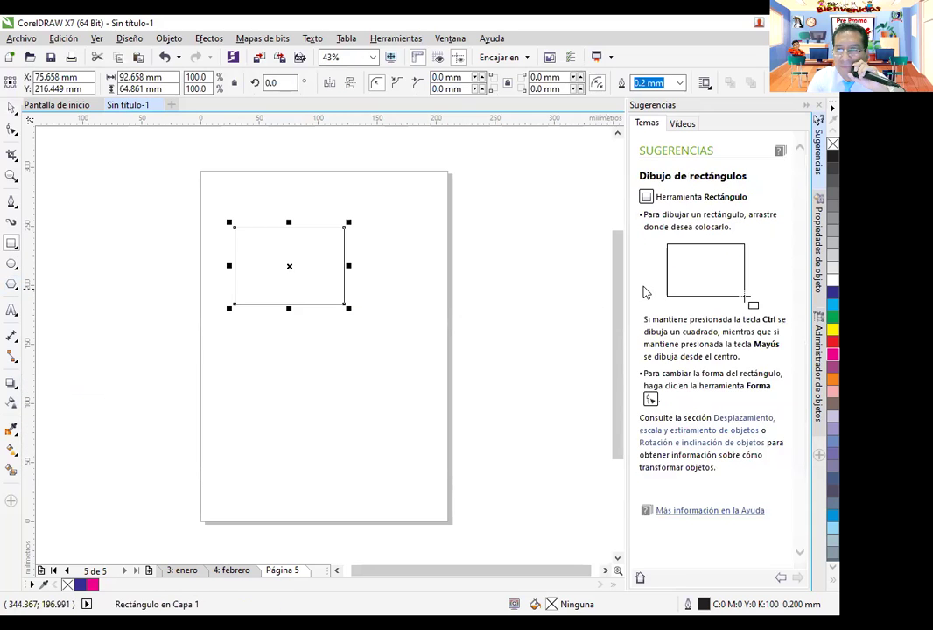
left_click(832, 304)
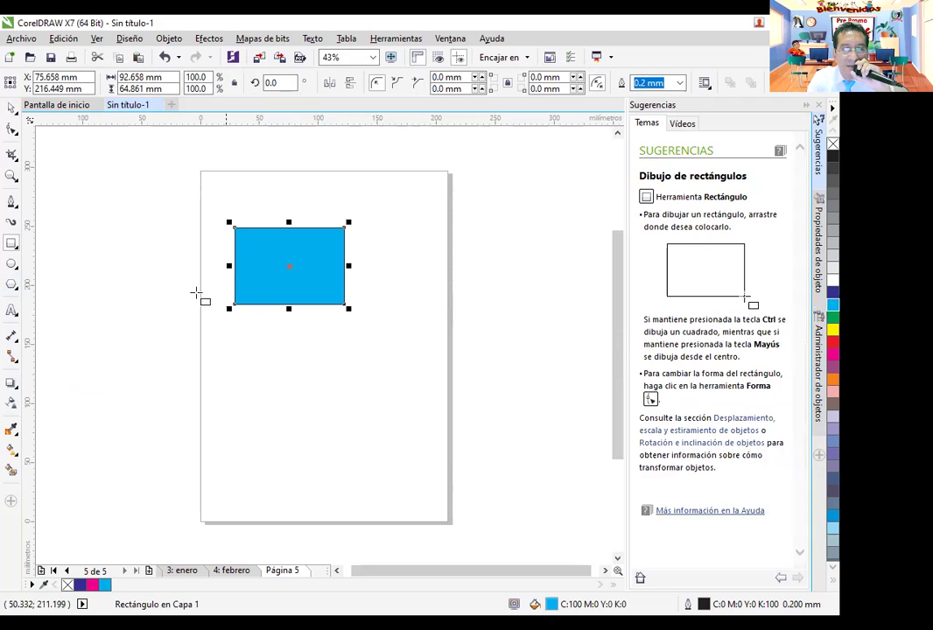
left_click(14, 389)
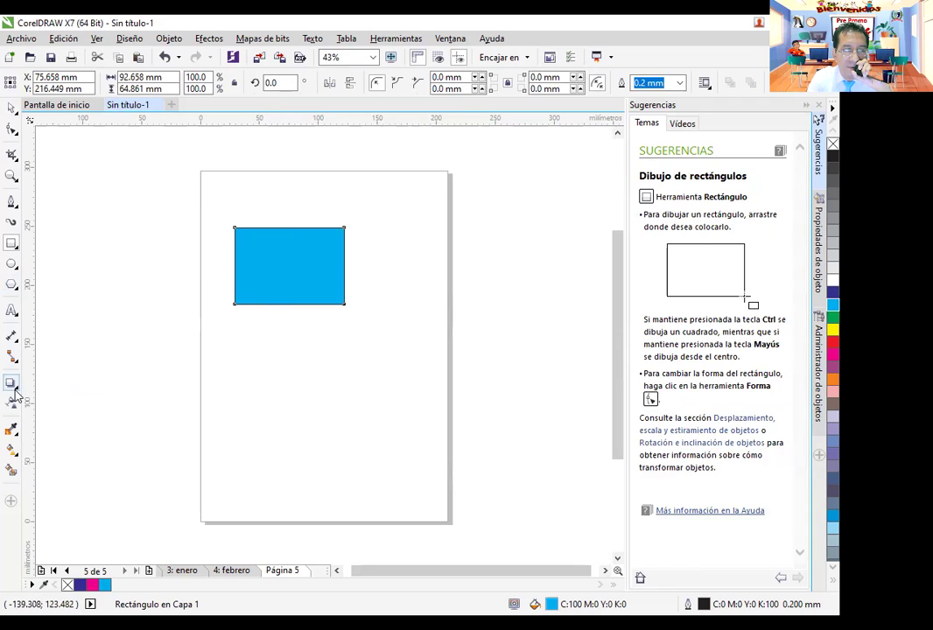
left_click(18, 394)
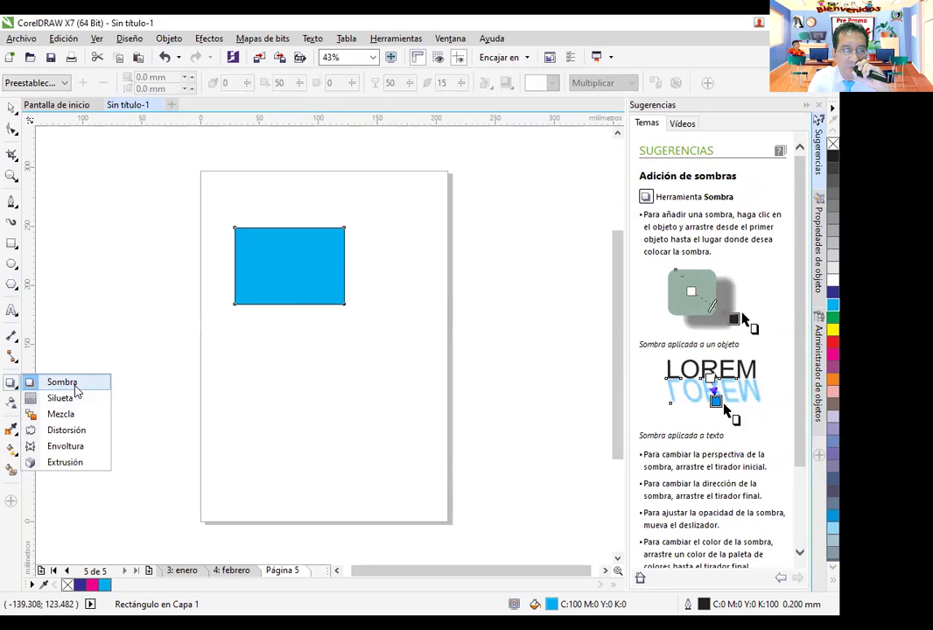
Give the cyan rectangle a grey perspective drop shadow slanting up-left
left_click(75, 390)
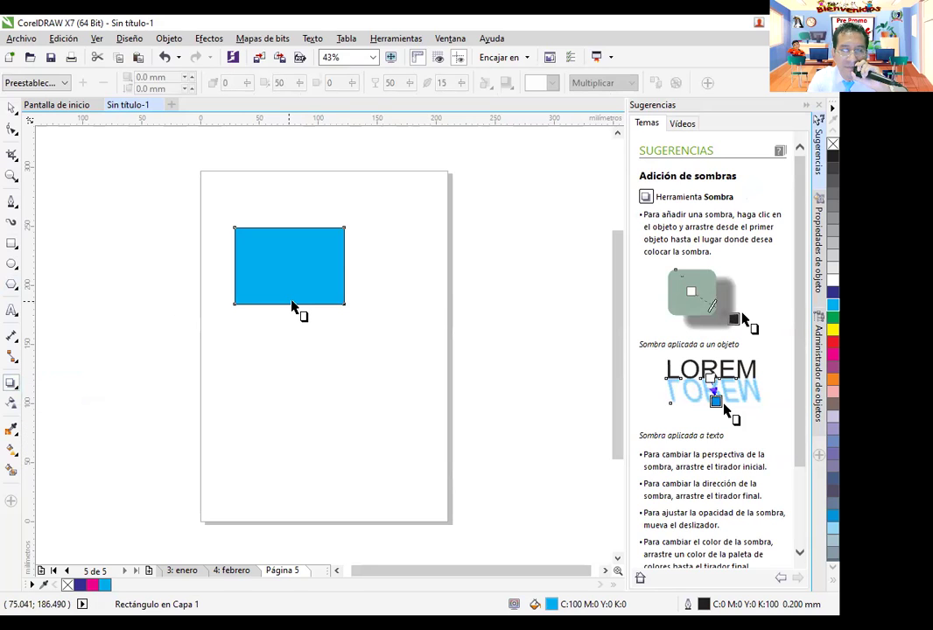
left_click_drag(292, 306, 296, 332)
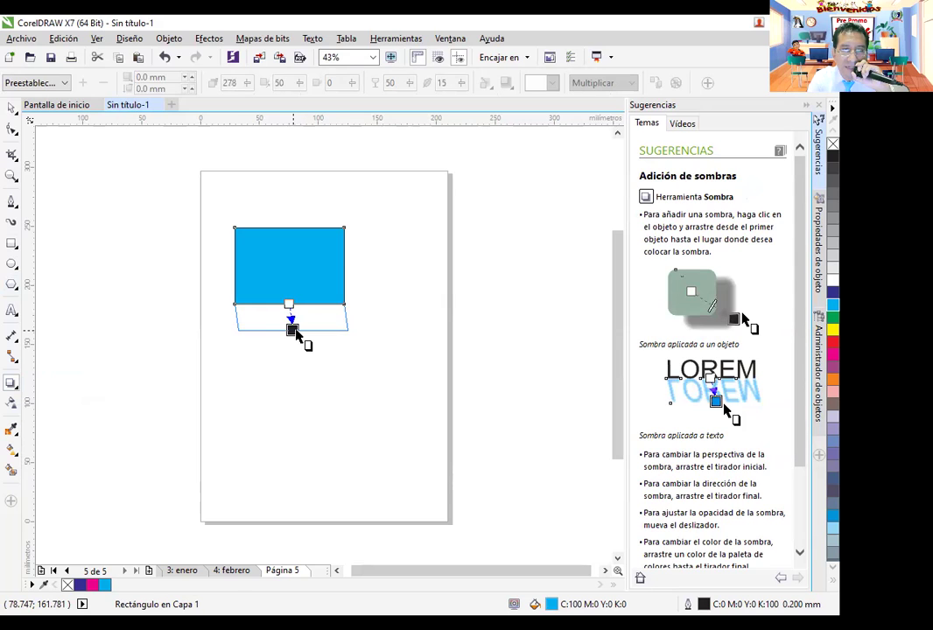
left_click_drag(296, 332, 294, 331)
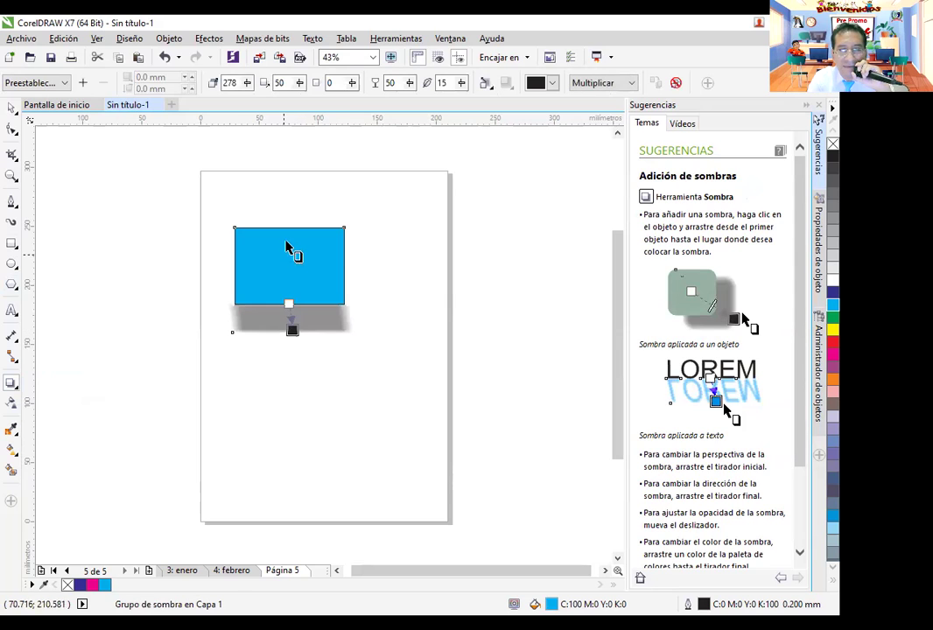
left_click(10, 107)
left_click(284, 325)
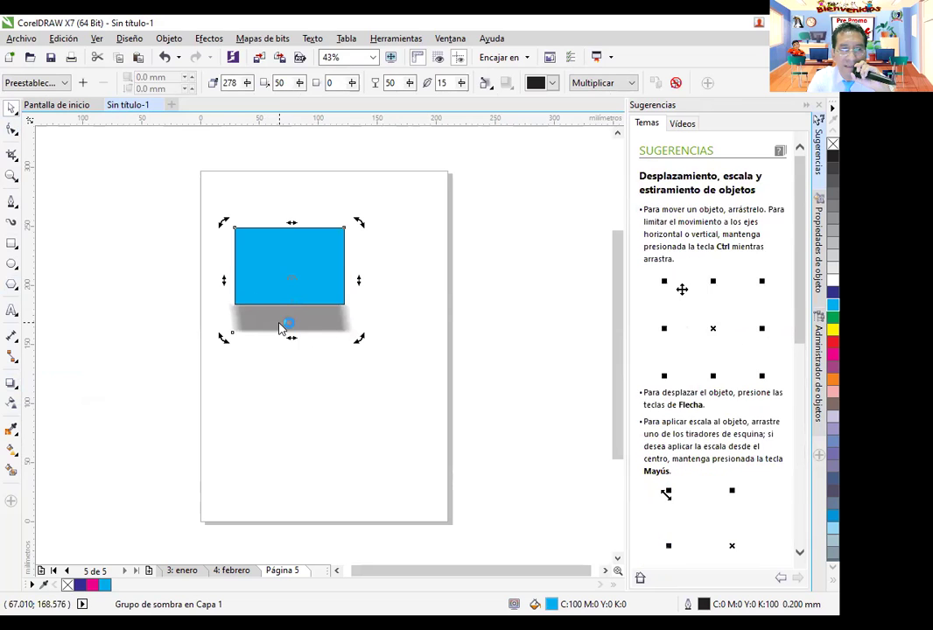
left_click(11, 383)
left_click_drag(291, 329, 406, 258)
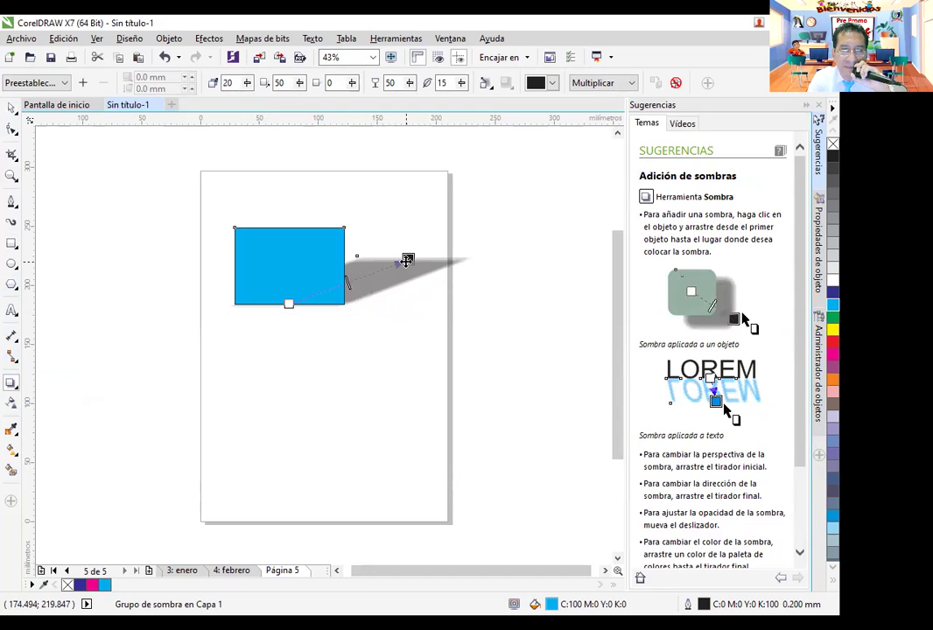
left_click_drag(339, 187, 229, 216)
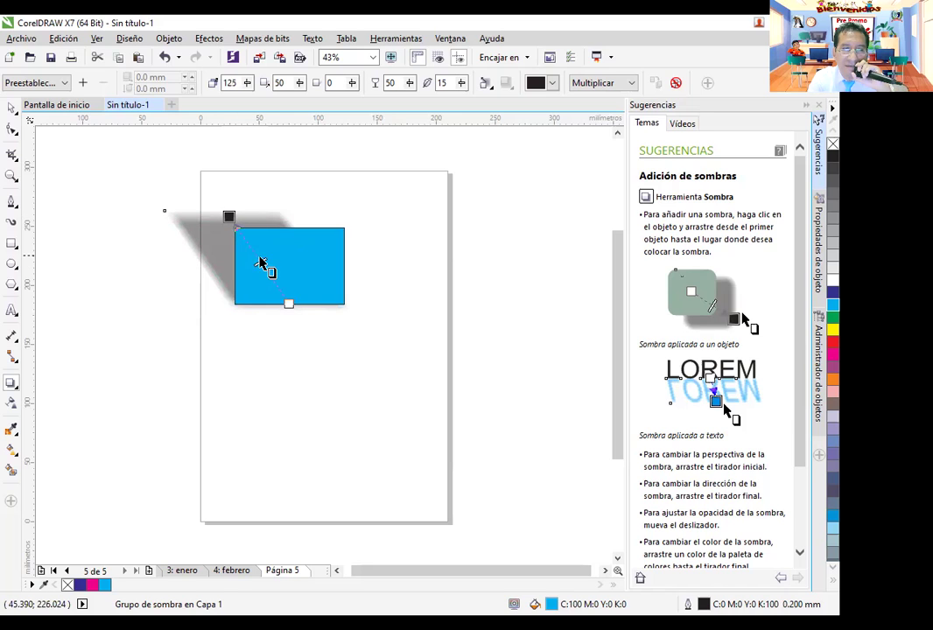
Scale the rectangle and its shadow to about 78.9% and move them up and right
left_click(11, 106)
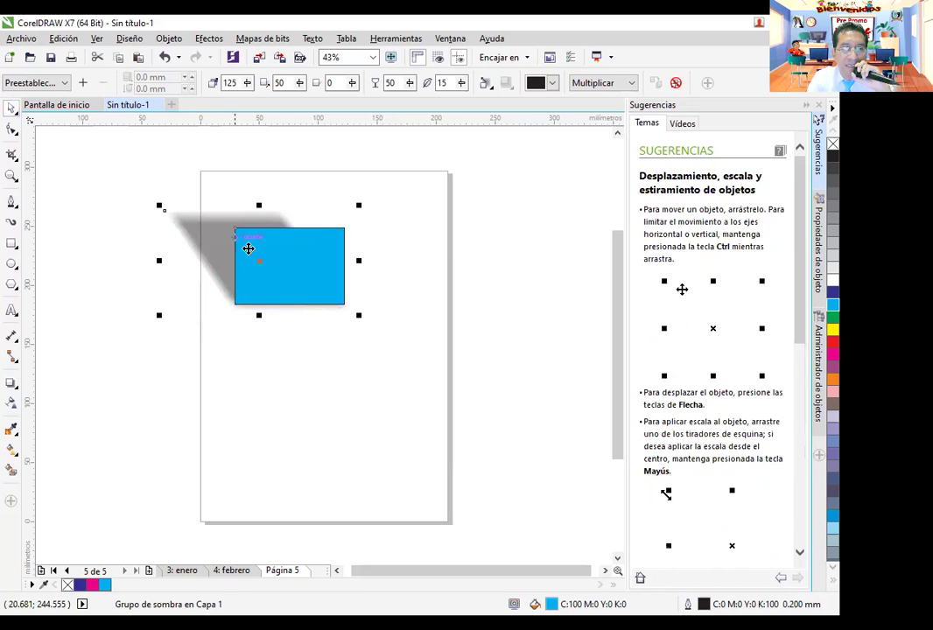
left_click_drag(359, 205, 338, 229)
left_click_drag(310, 272, 389, 232)
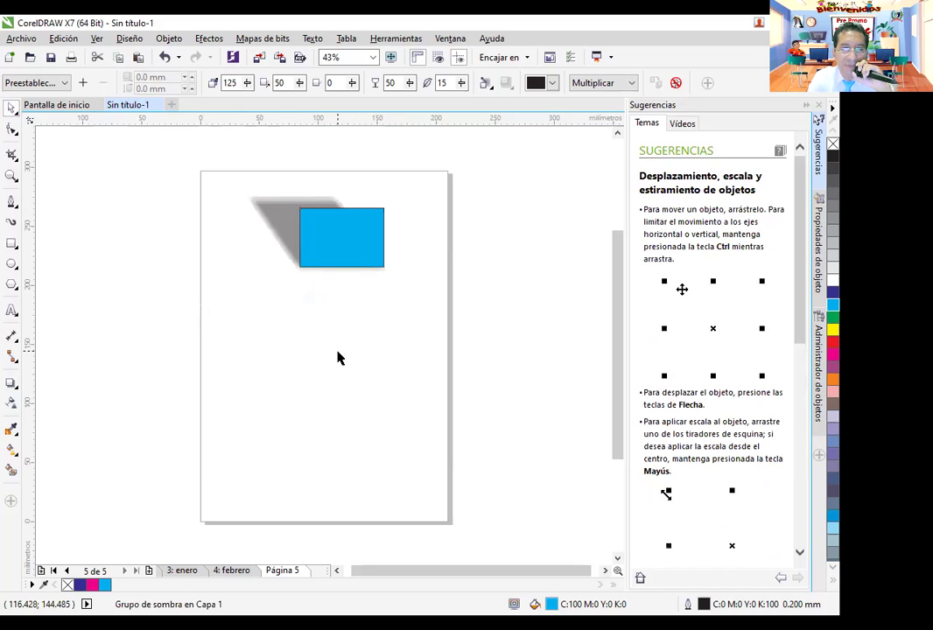
left_click(340, 358)
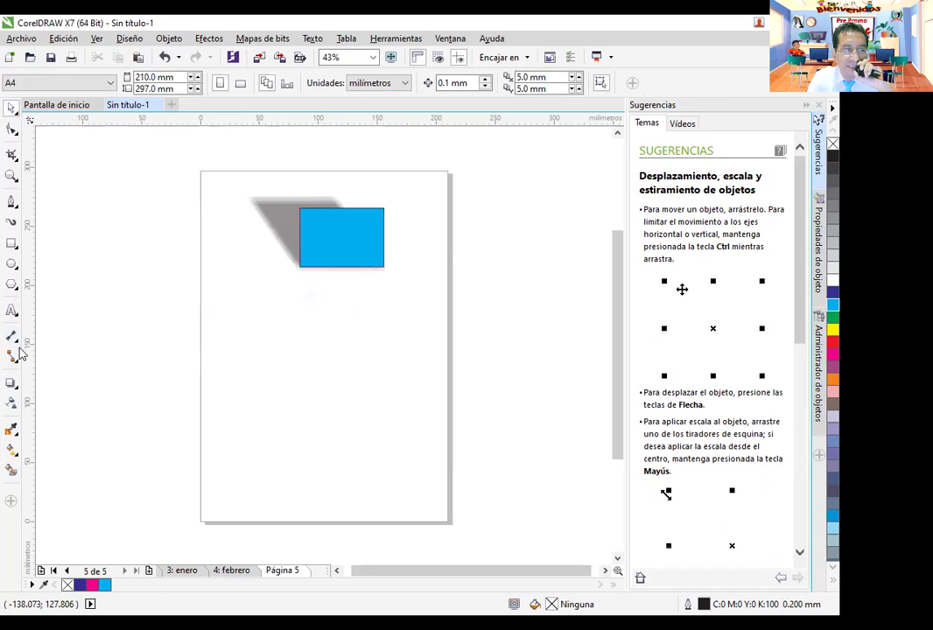
Type ROMERO below the cyan rectangle and scale it up to about 74 pt Arial
left_click(12, 310)
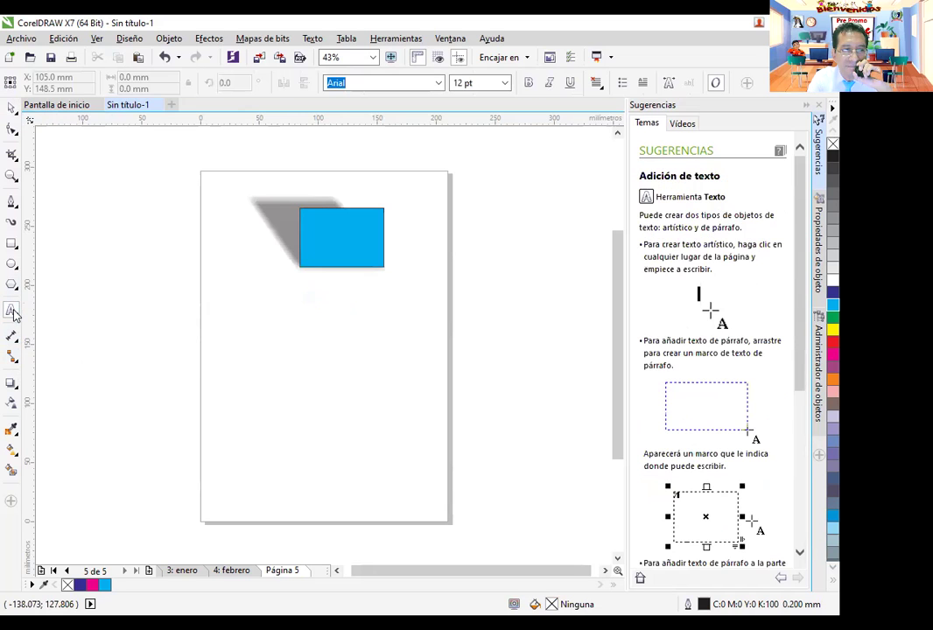
left_click(246, 364)
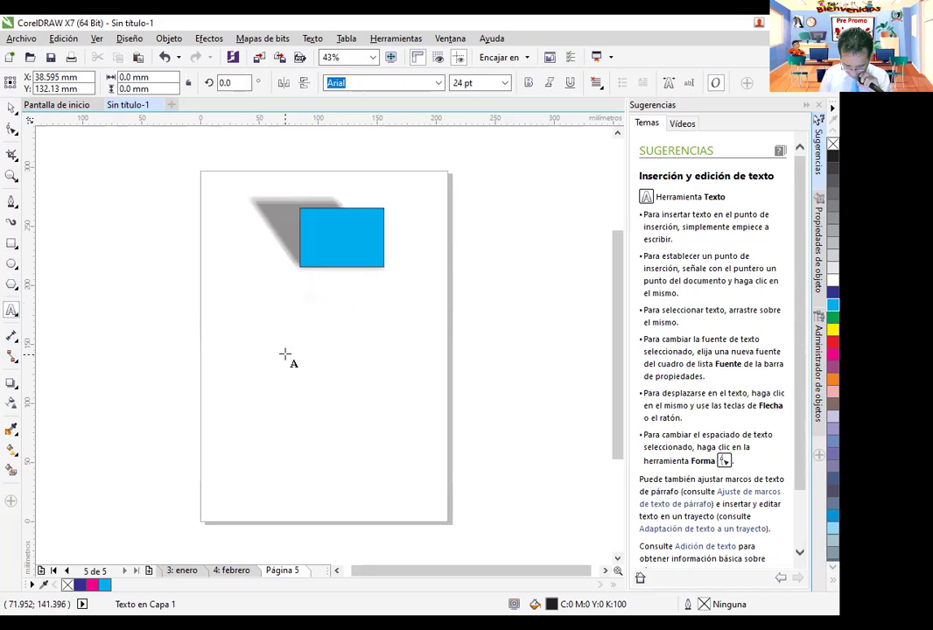
type("ROMERO")
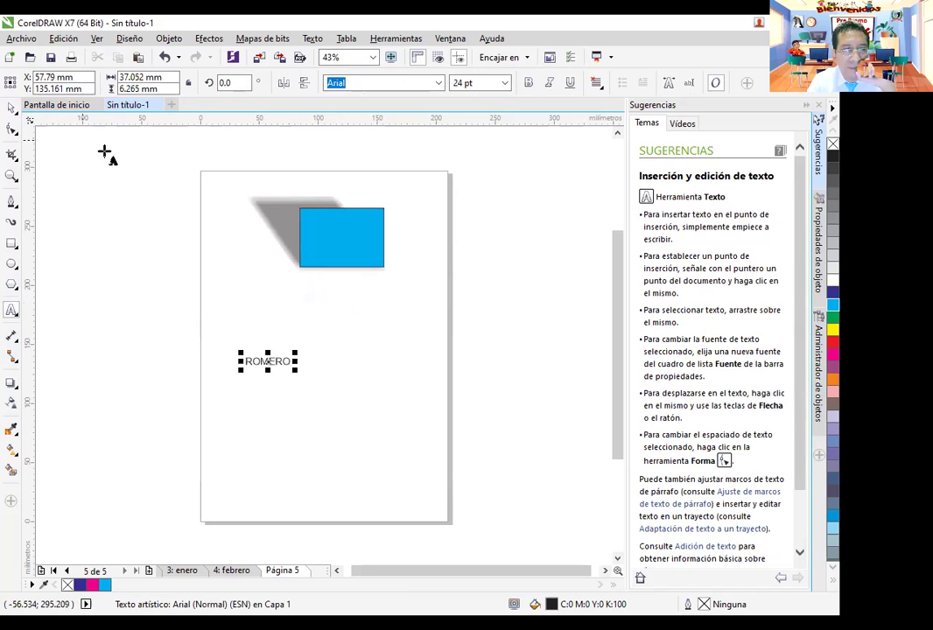
left_click(11, 109)
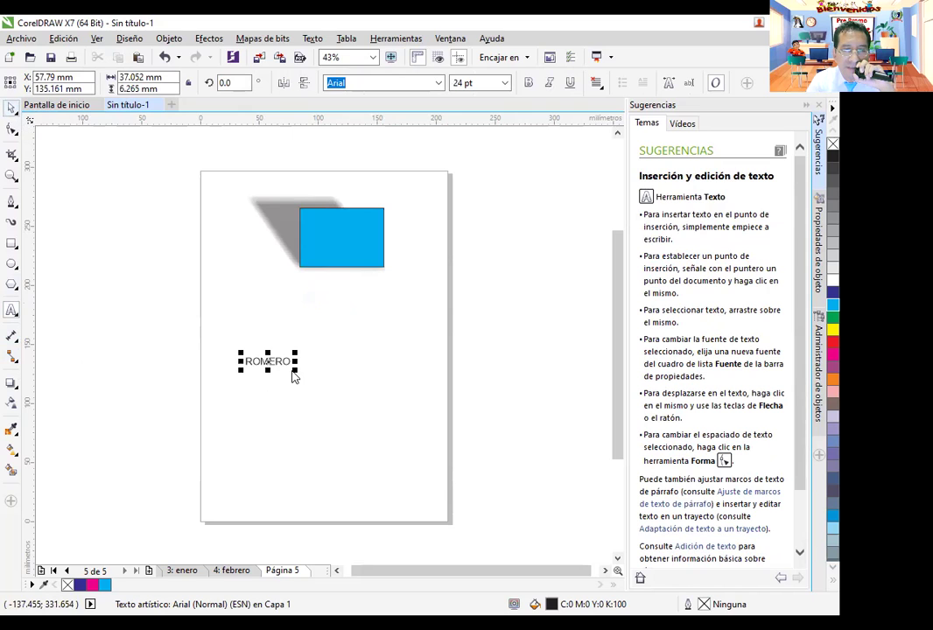
left_click_drag(296, 375, 382, 446)
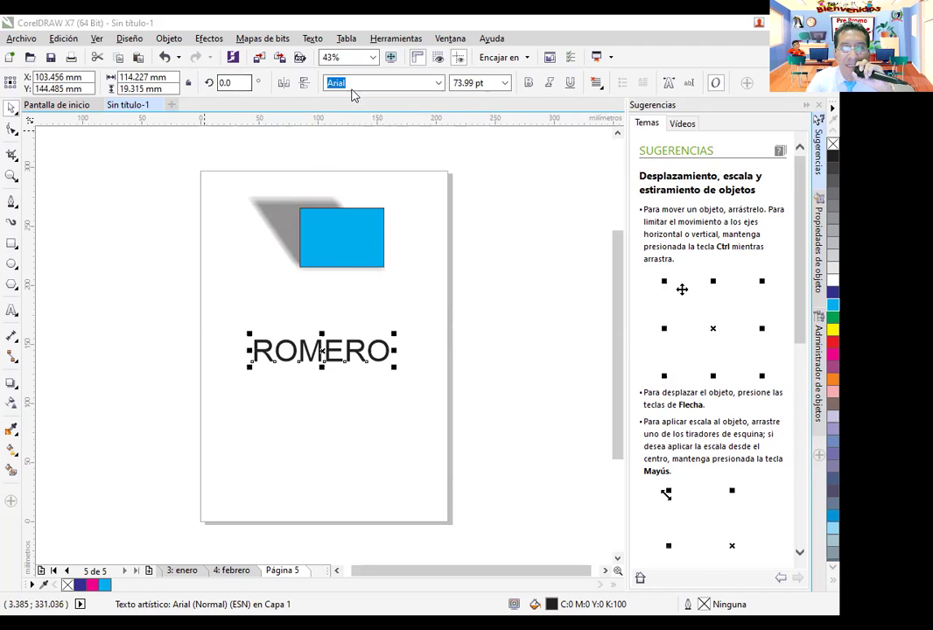
left_click(439, 84)
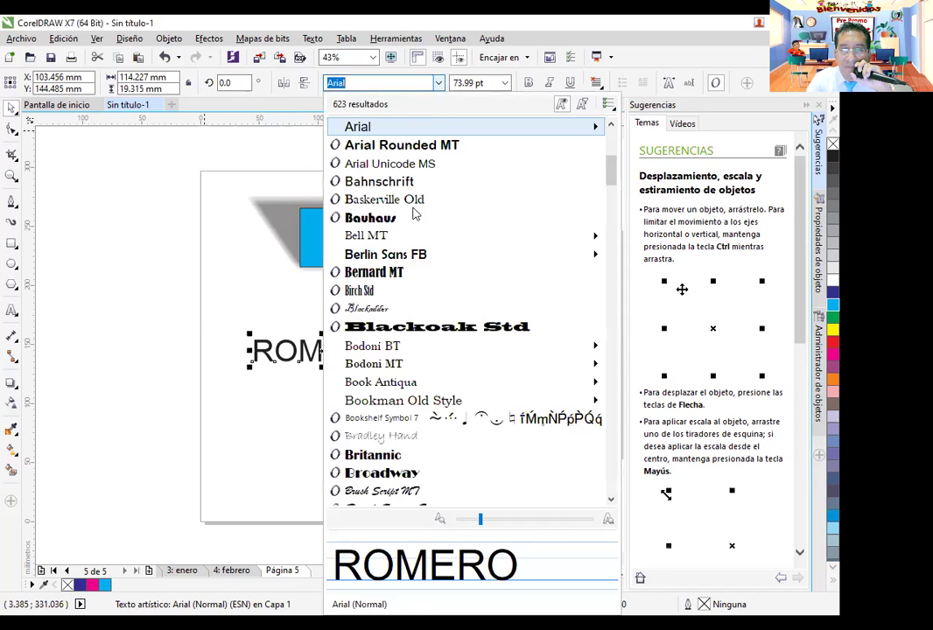
Set ROMERO in Bauhaus 93 with a magenta (C:0 M:100 Y:0 K:0) fill
left_click(401, 225)
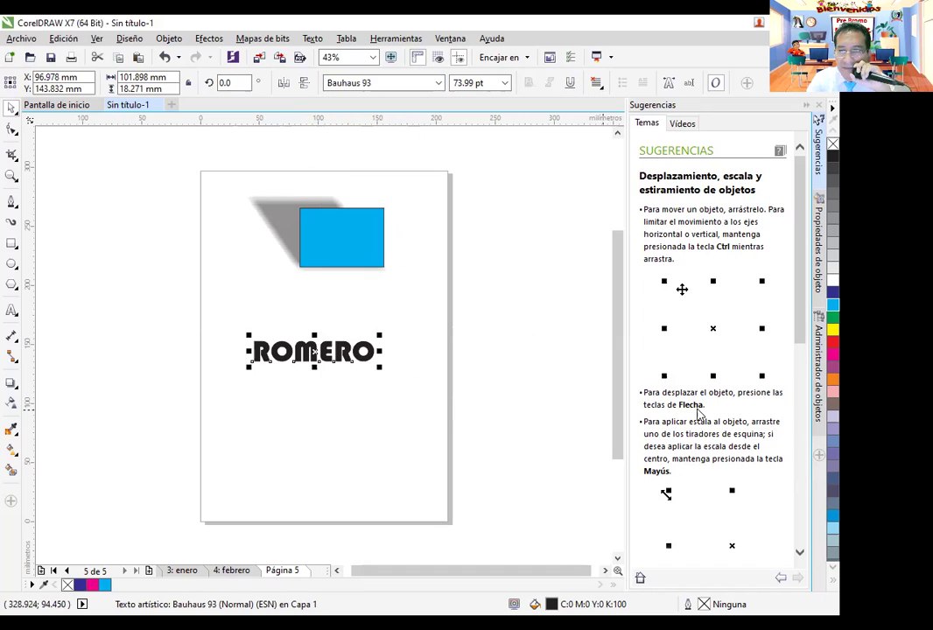
left_click(819, 355)
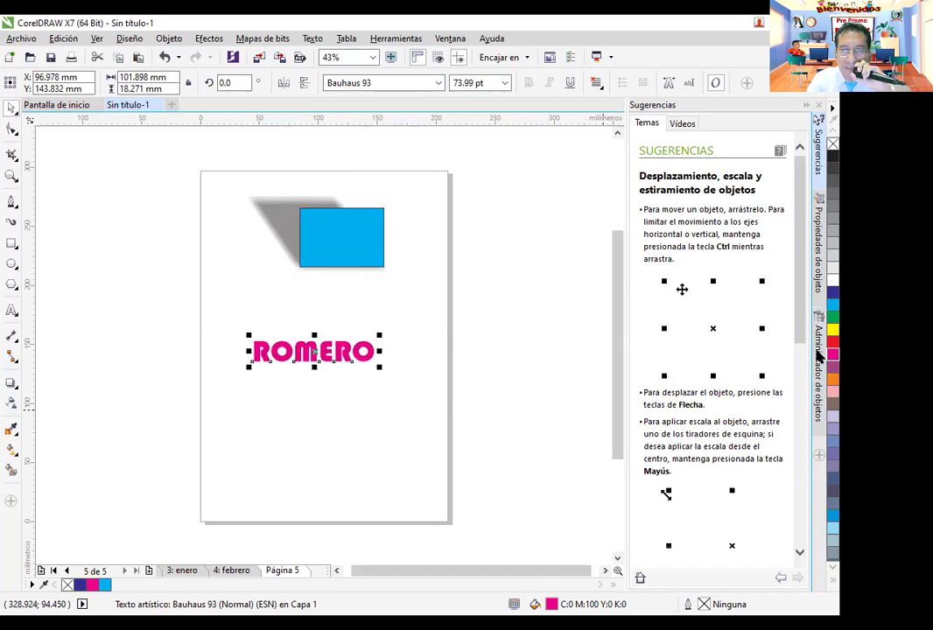
scroll(359, 364, "up", 3)
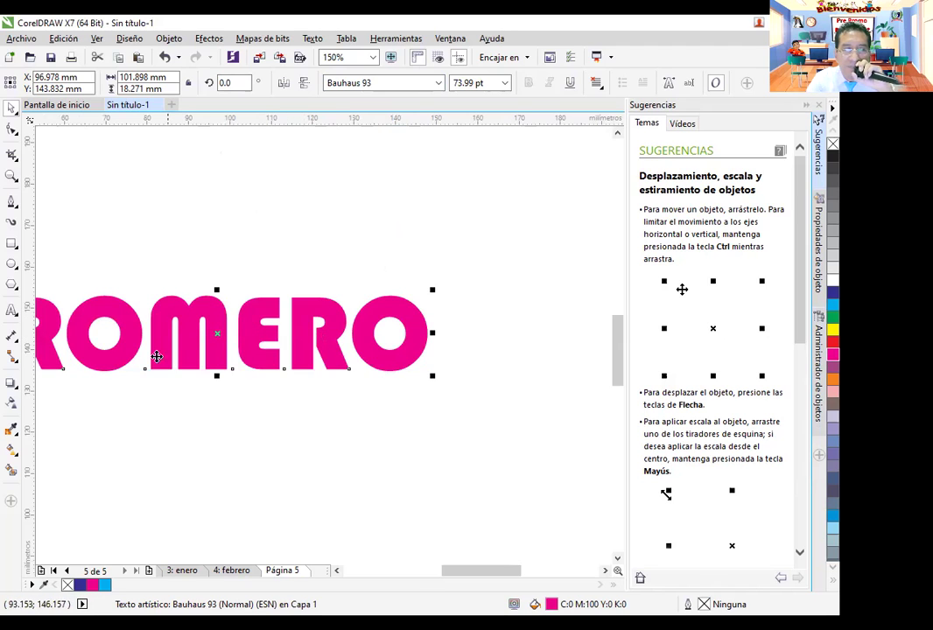
left_click(16, 388)
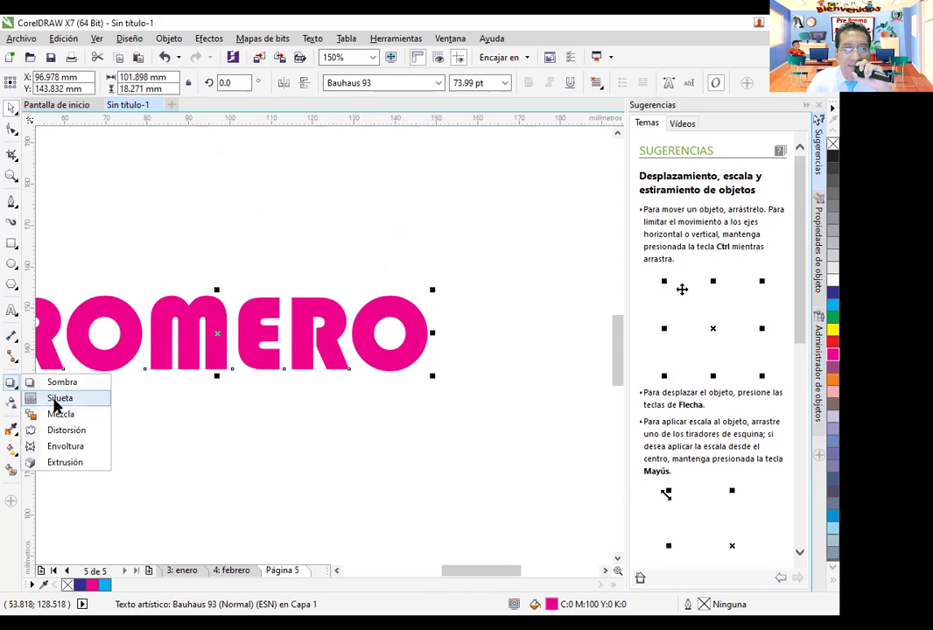
Add an outside contour around ROMERO with a 2.04 mm offset
left_click(60, 398)
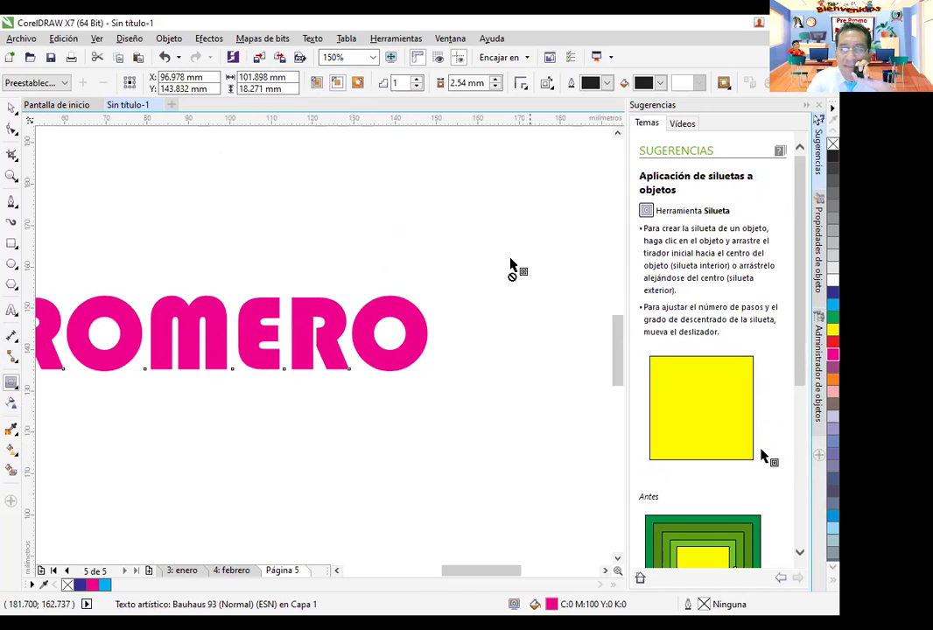
left_click(359, 83)
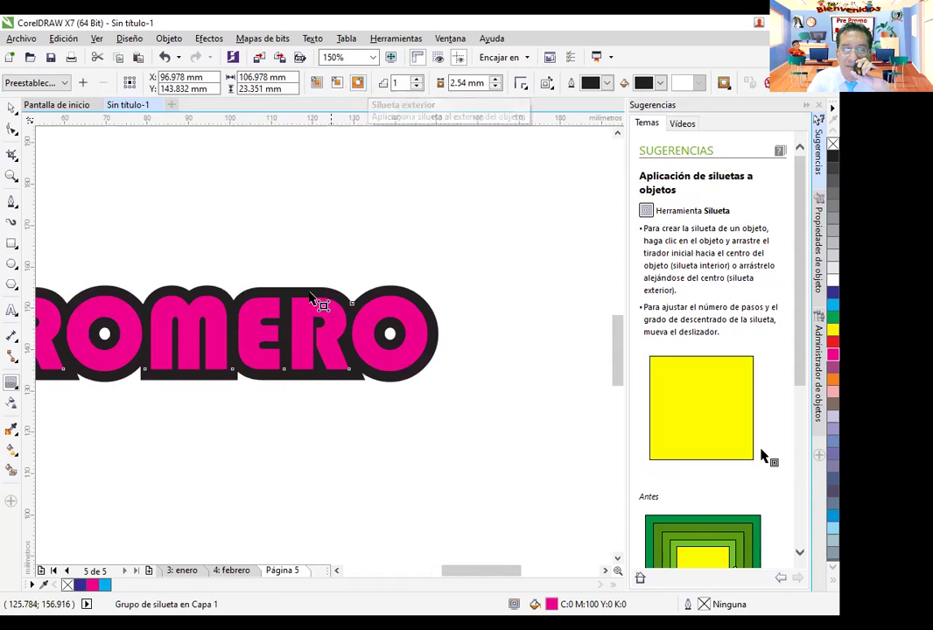
left_click(495, 87)
left_click(496, 87)
left_click(495, 87)
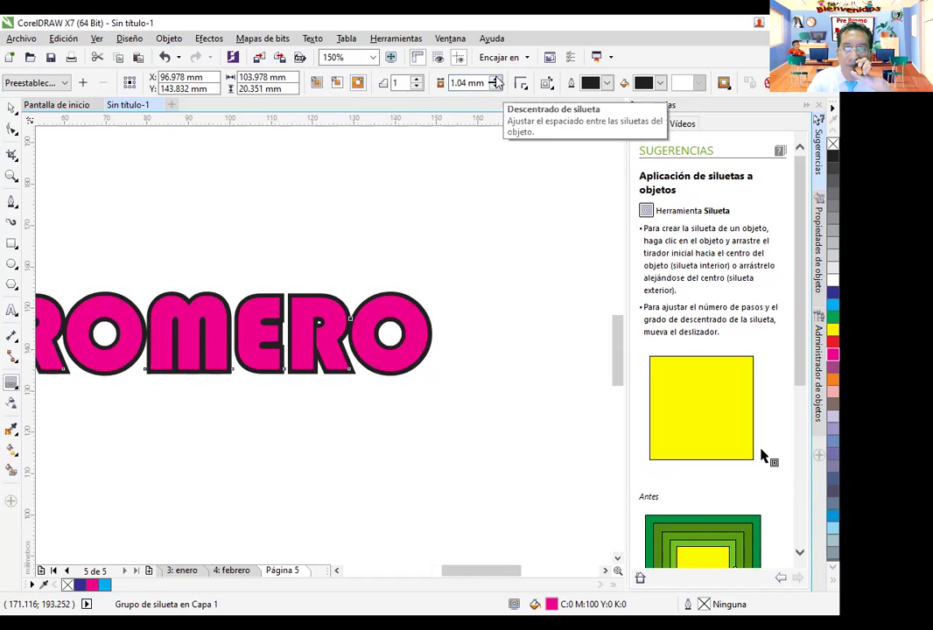
left_click(496, 81)
left_click(496, 82)
left_click(495, 82)
left_click(495, 88)
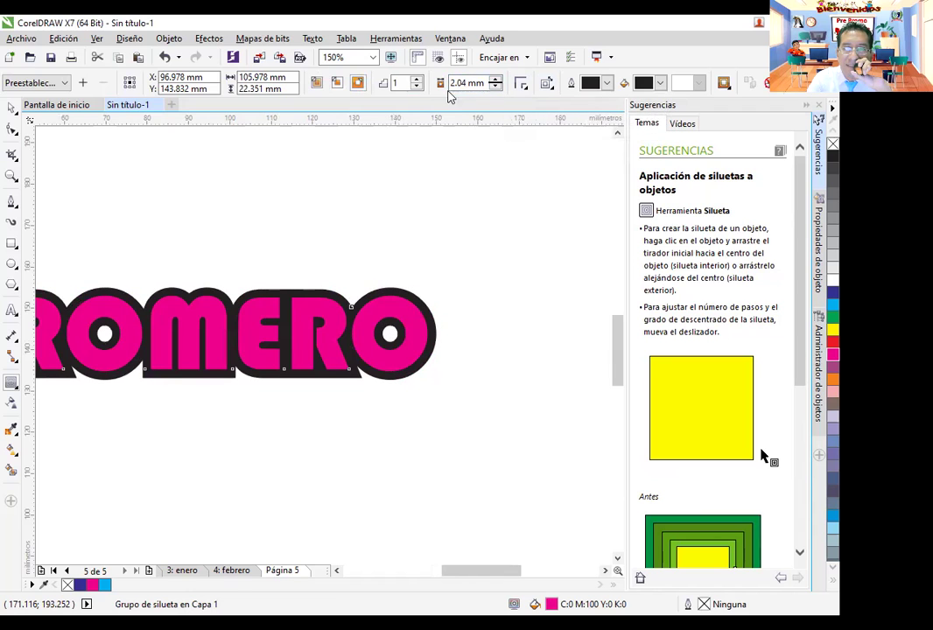
Try more contour steps, then settle ROMERO's contour at a single step
left_click(417, 80)
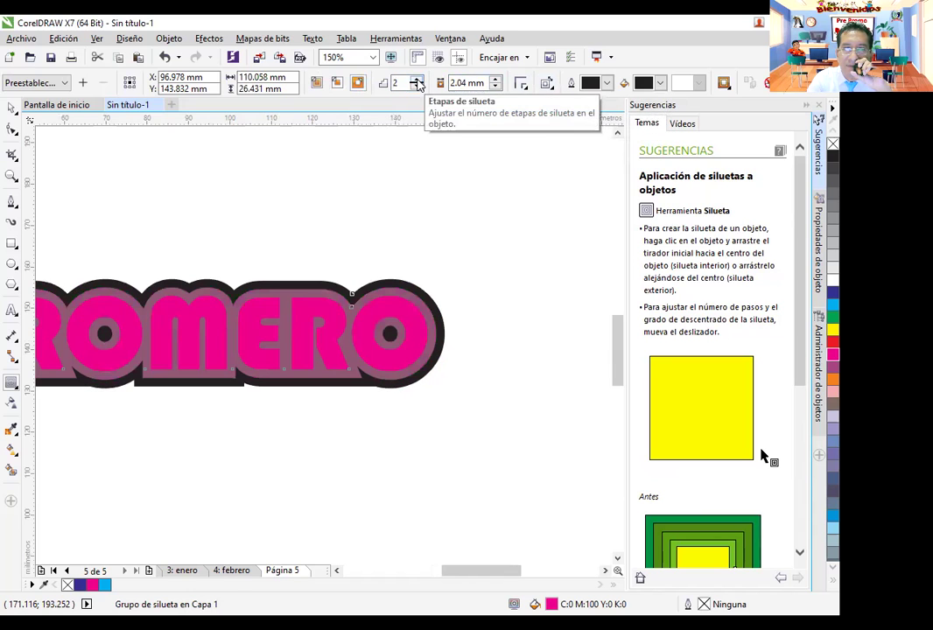
left_click(417, 80)
left_click(418, 80)
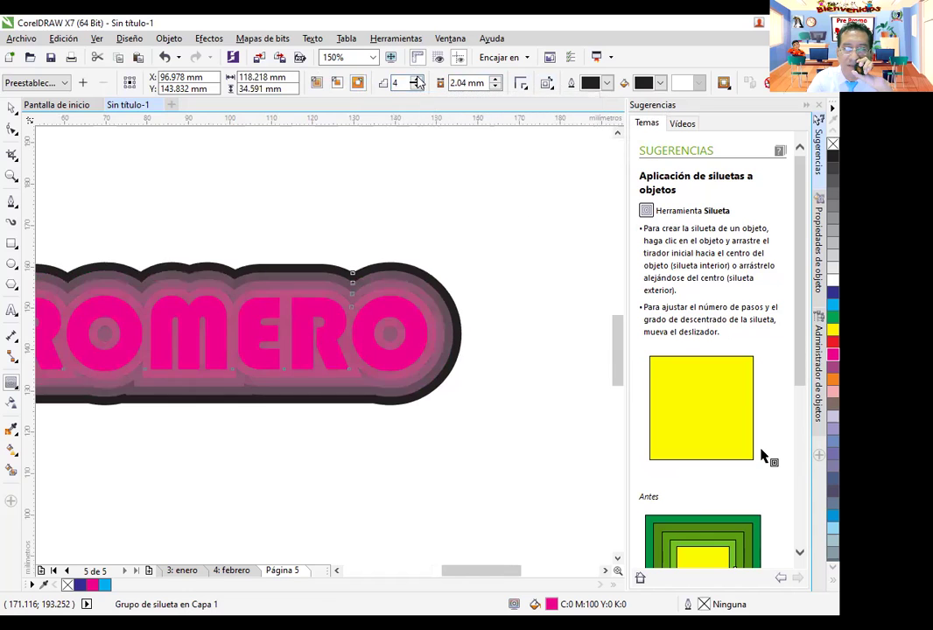
left_click(419, 86)
left_click(418, 86)
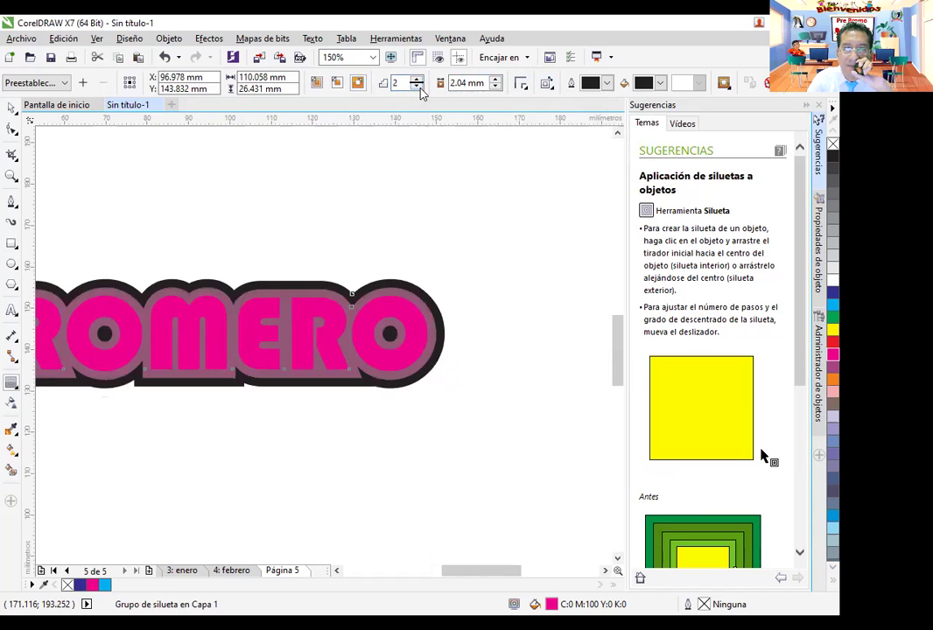
left_click(419, 87)
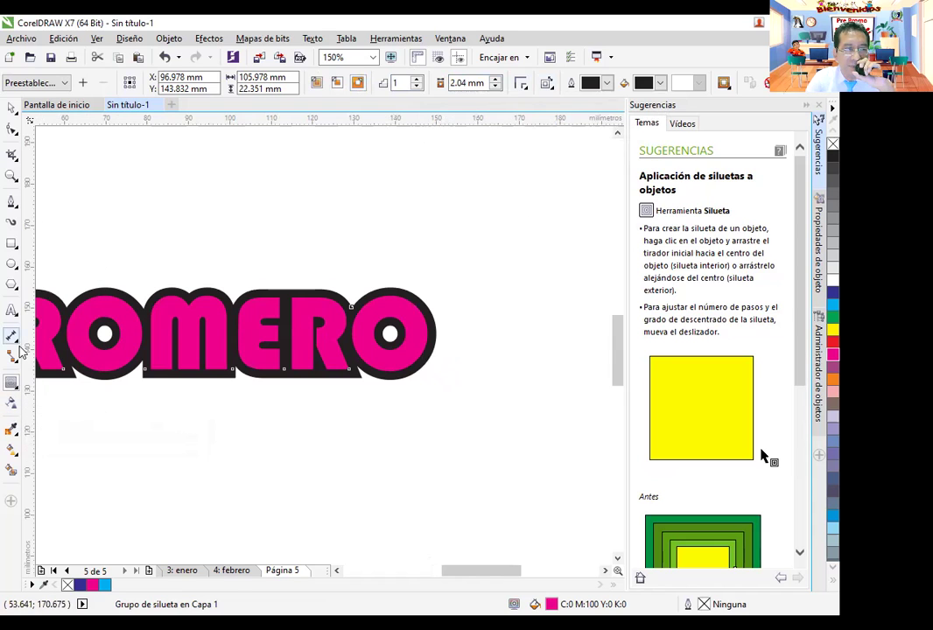
Zoom the page out to 75% and choose the Extrusion tool among the interactive effects
left_click(15, 392)
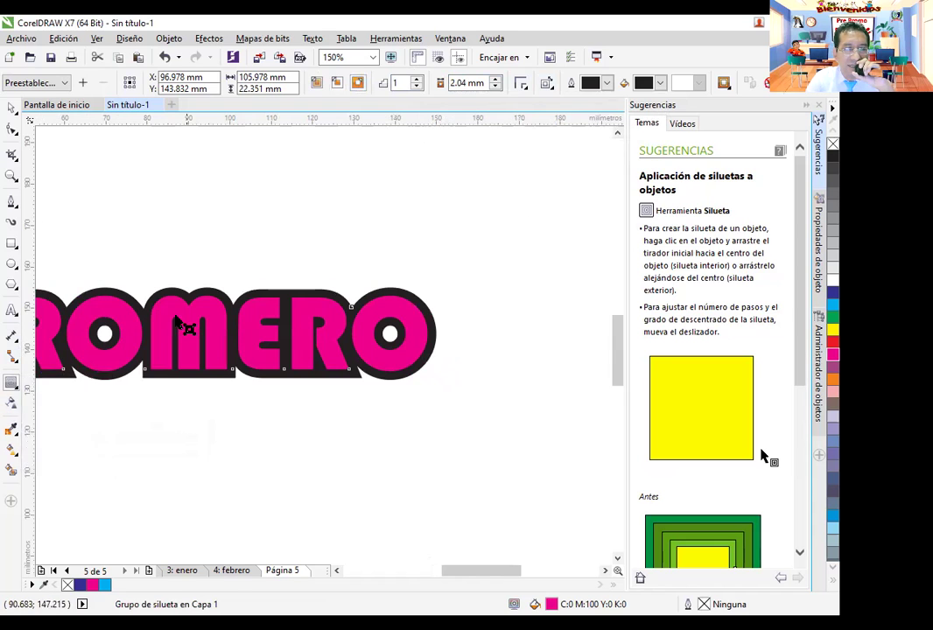
left_click_drag(481, 571, 440, 570)
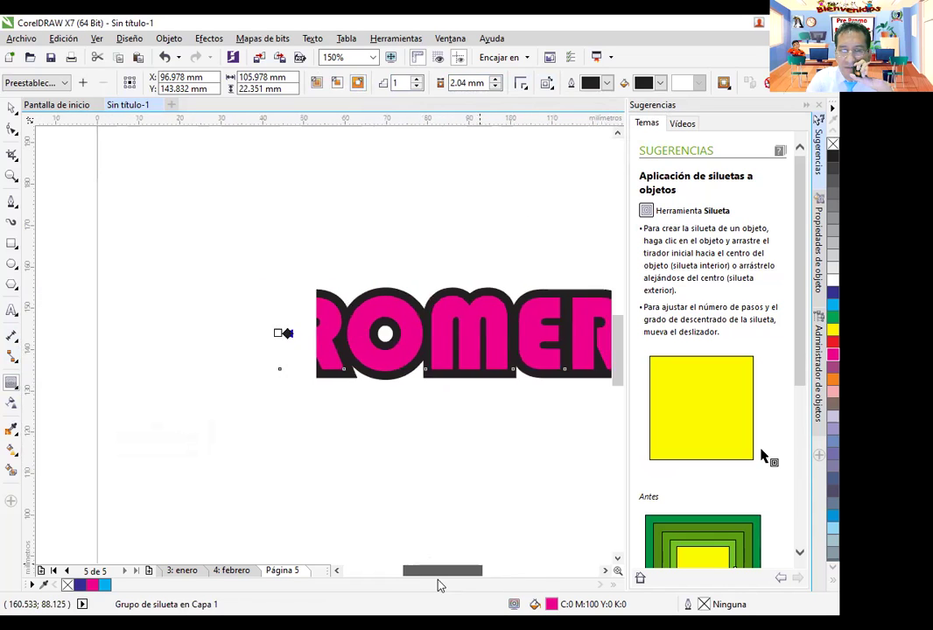
scroll(461, 426, "down", 2)
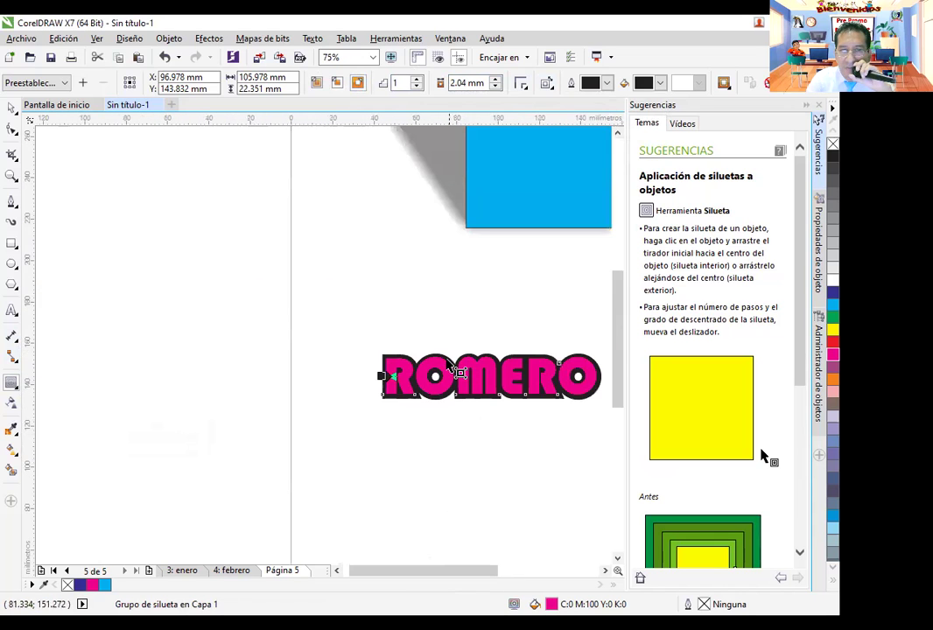
left_click(15, 391)
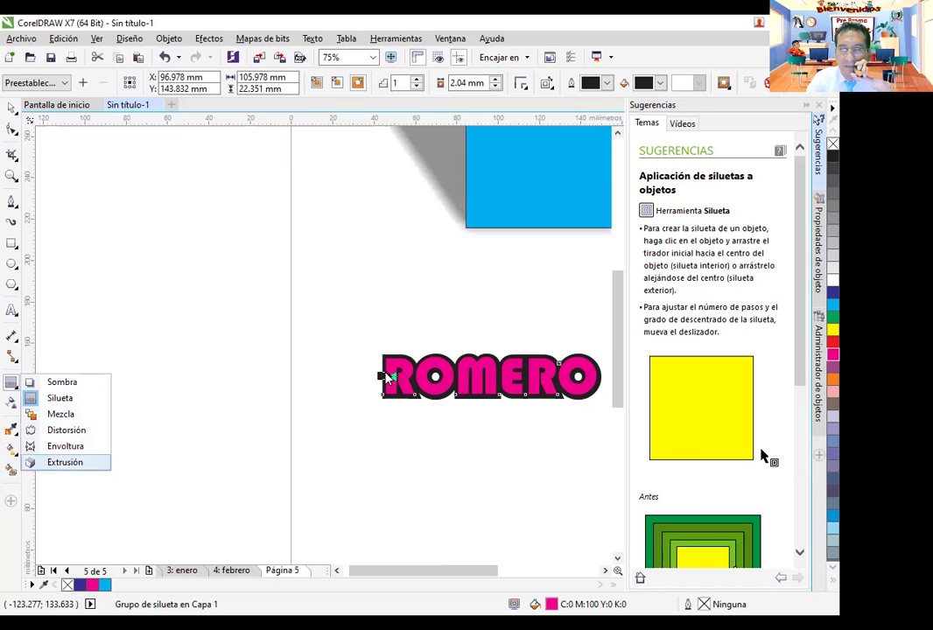
left_click(64, 462)
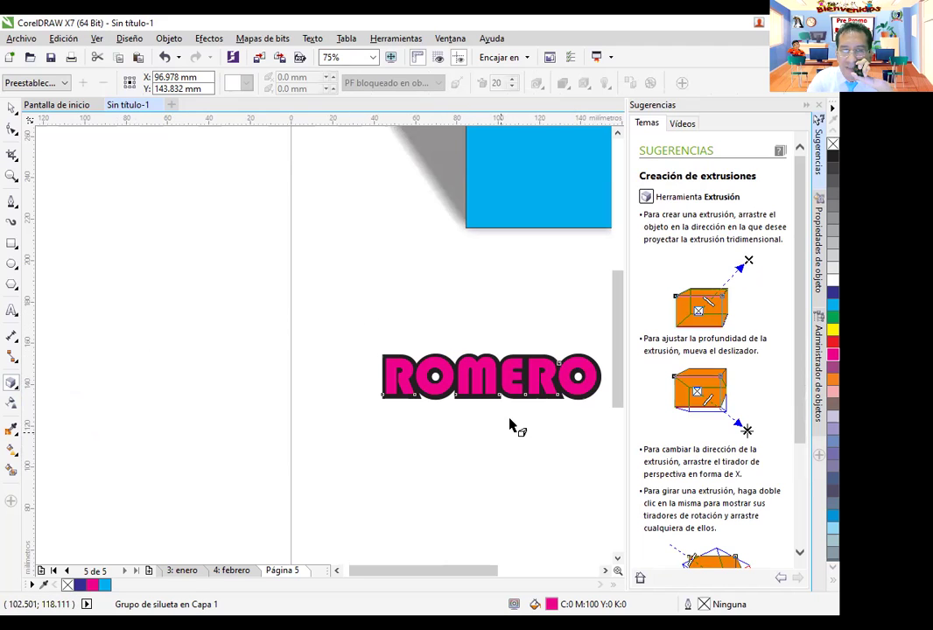
left_click(11, 311)
Type SEGUNDO below ROMERO in Bauhaus 93, enlarge it to about 29 pt, fill it cyan
left_click(407, 477)
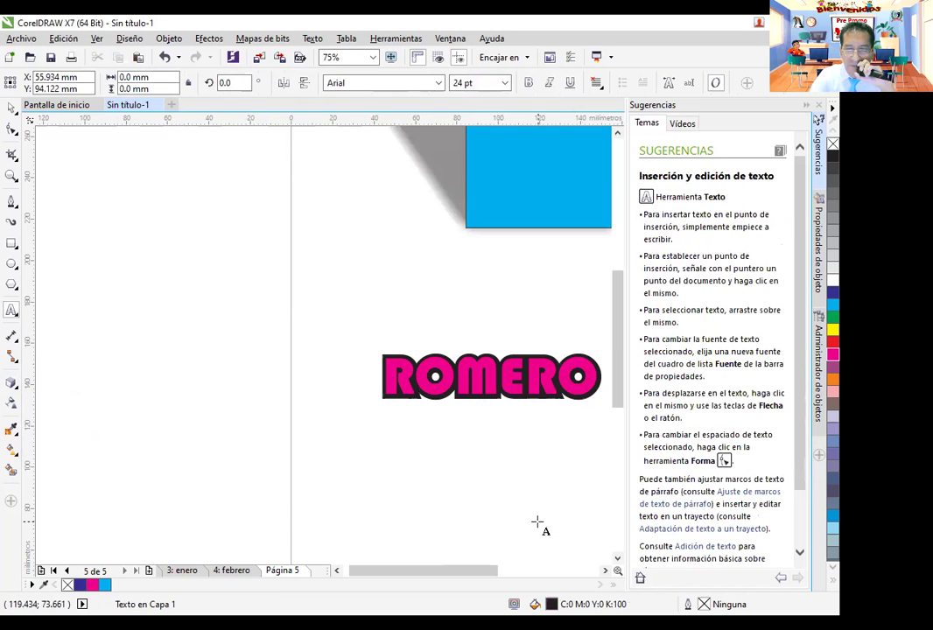
type("SEGUNDO")
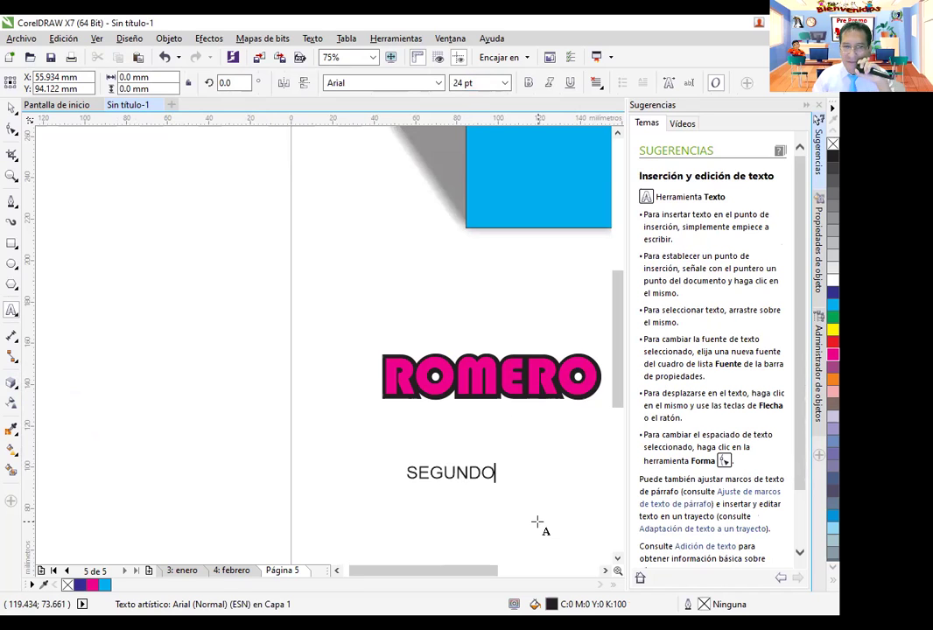
left_click(11, 107)
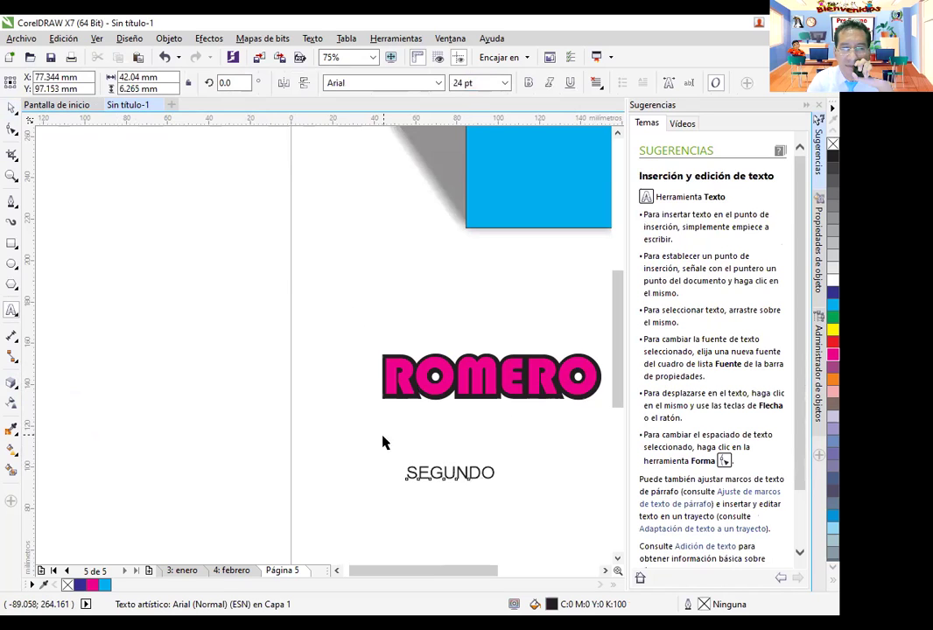
left_click(436, 84)
left_click(435, 84)
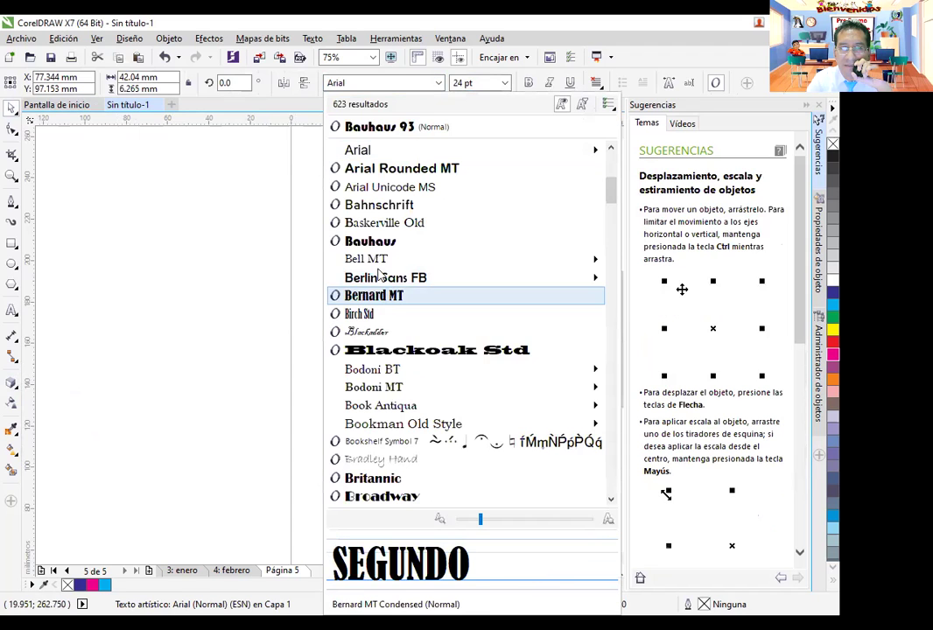
left_click(383, 248)
scroll(394, 403, "up", 3)
left_click_drag(512, 459, 580, 443)
left_click_drag(494, 455, 422, 372)
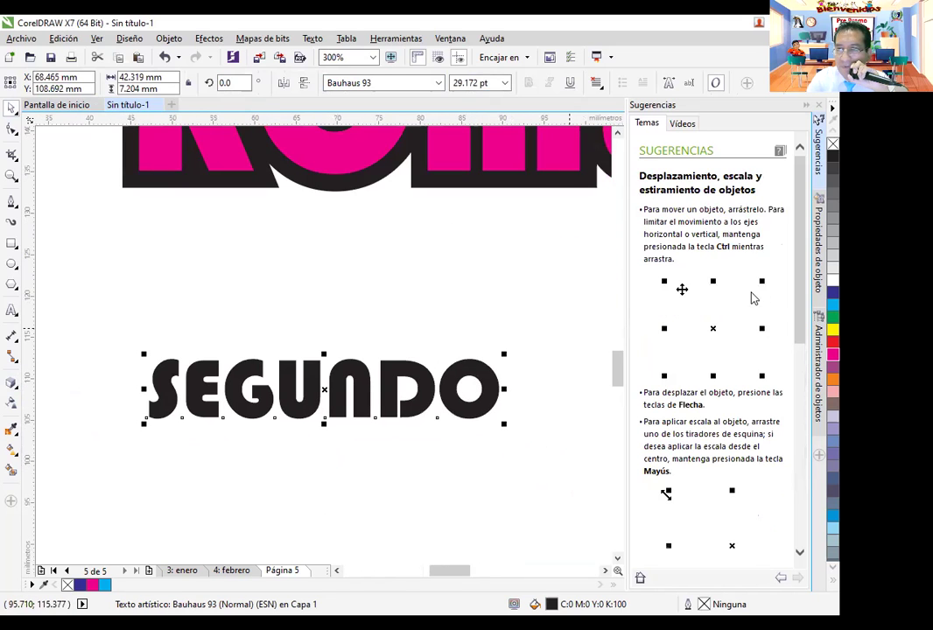
left_click(832, 303)
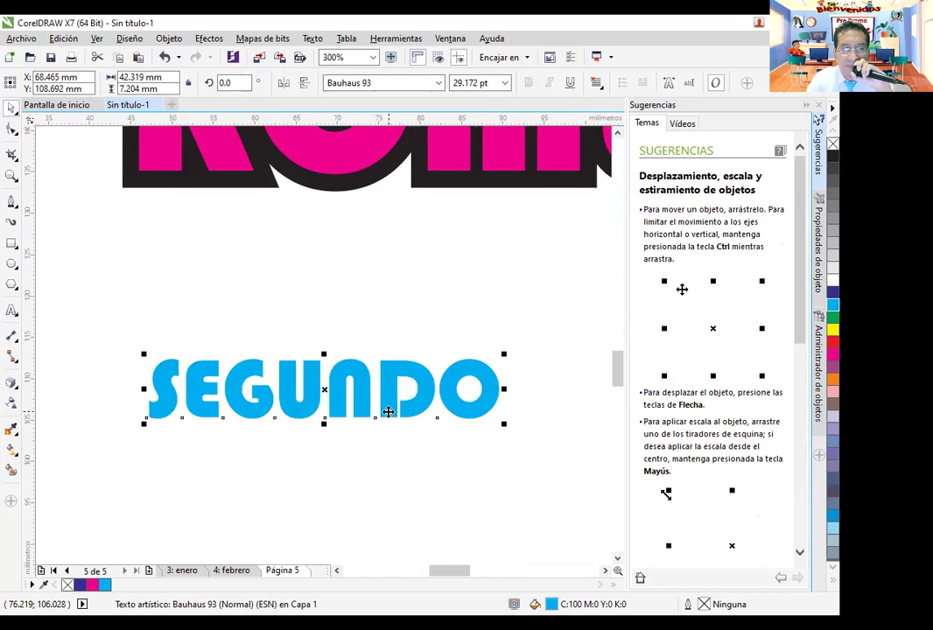
Extrude SEGUNDO downward to depth 20 and give it a thin black outline
left_click(12, 383)
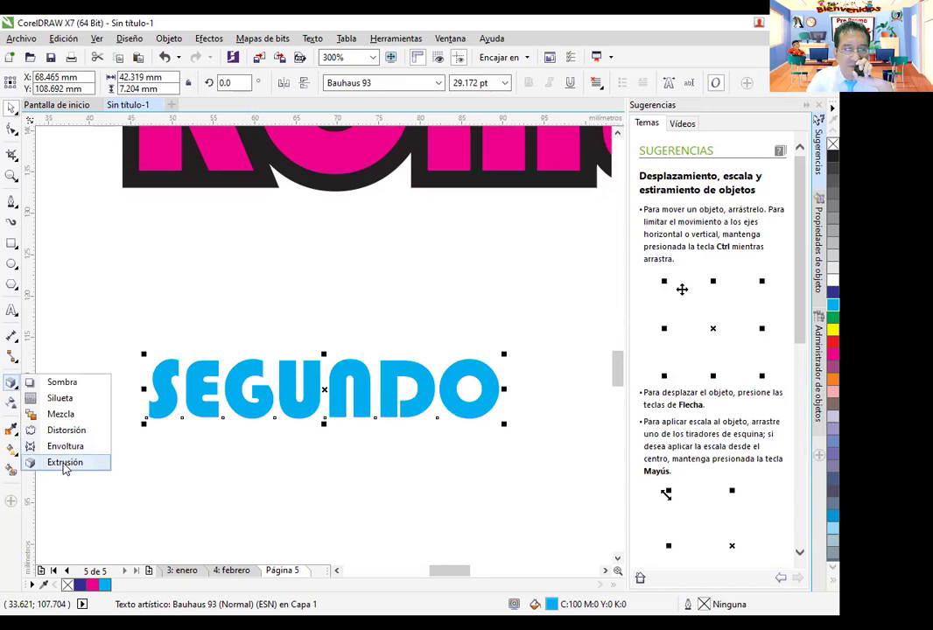
left_click(65, 463)
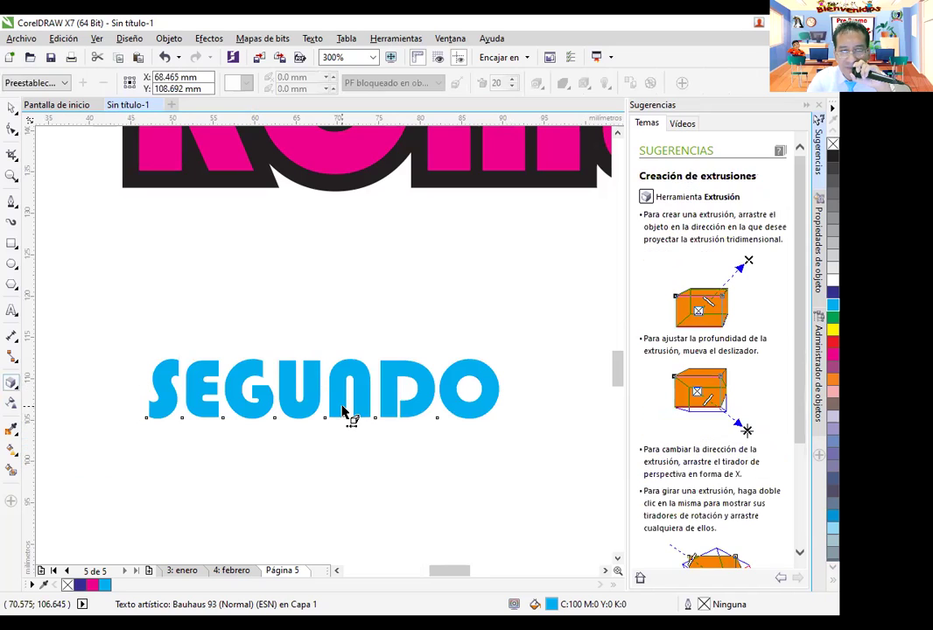
left_click_drag(329, 425, 340, 531)
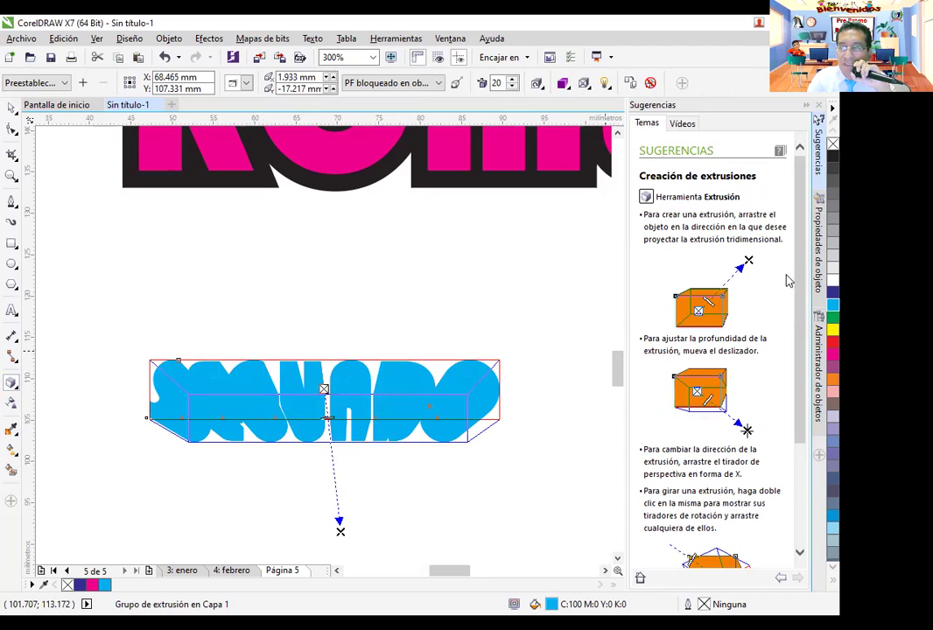
right_click(820, 163)
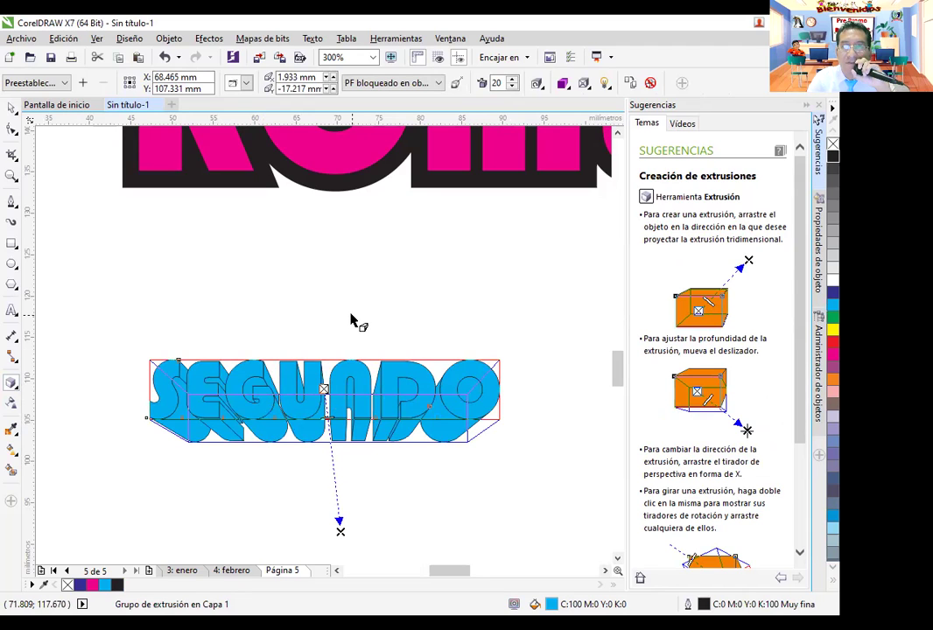
Shade SEGUNDO's extrusion from light lavender to magenta and fill its face yellow
left_click(564, 84)
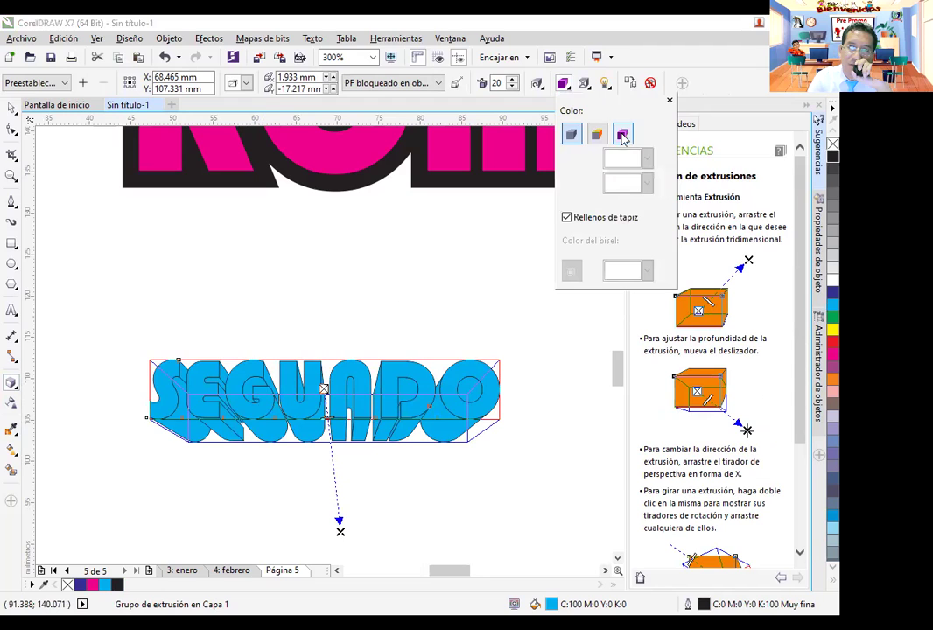
left_click(620, 133)
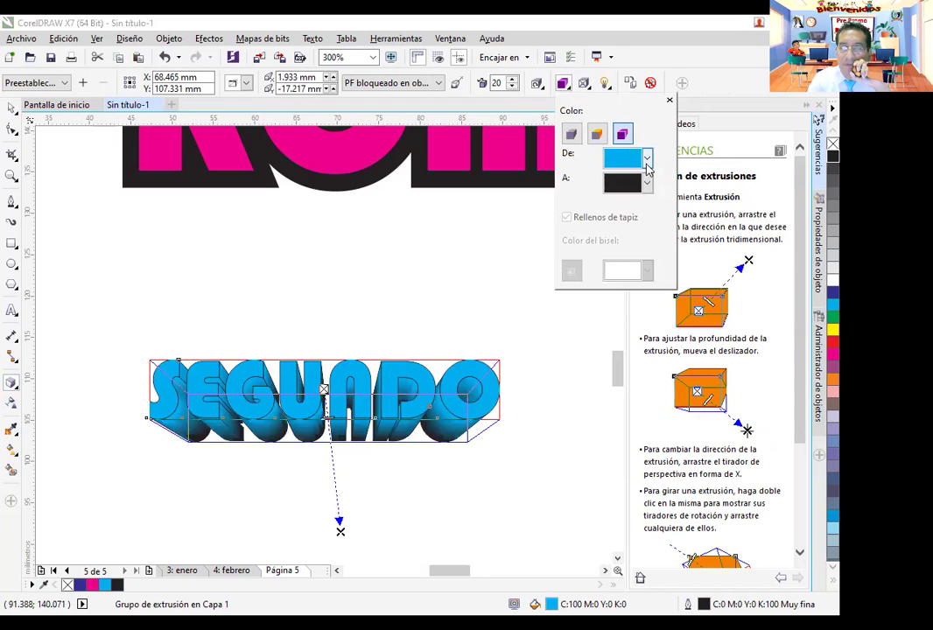
left_click(648, 184)
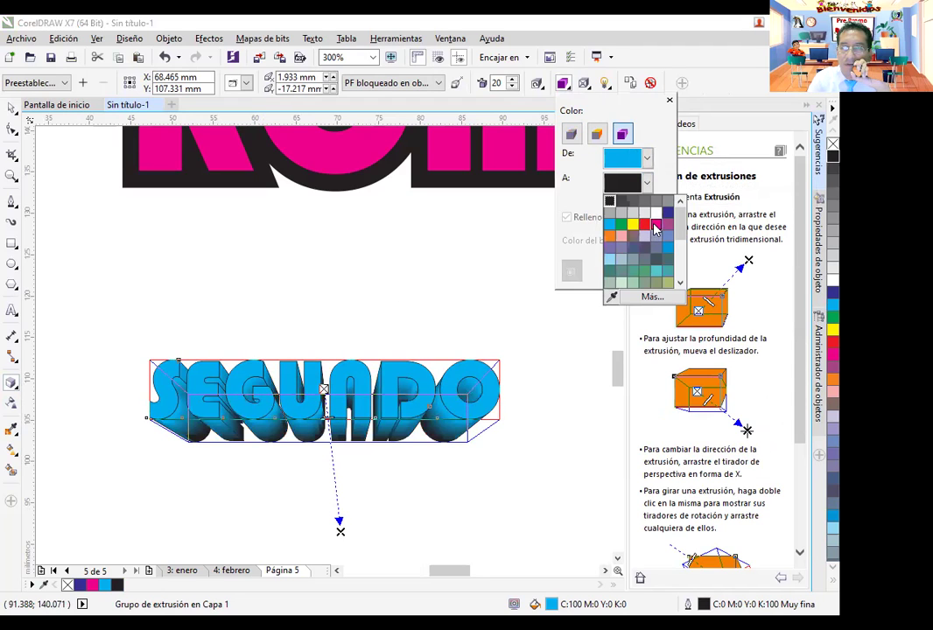
left_click(655, 219)
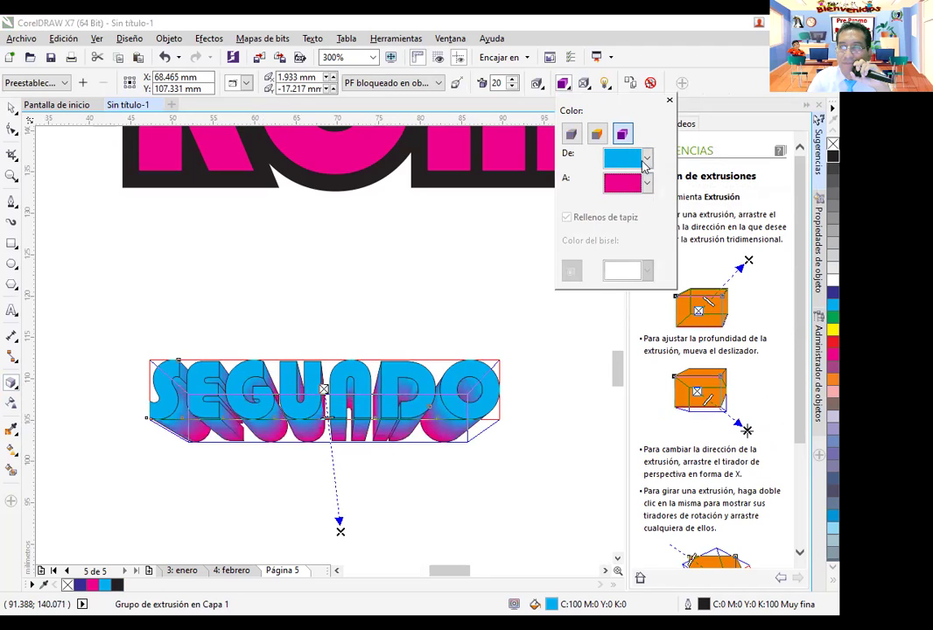
left_click(648, 158)
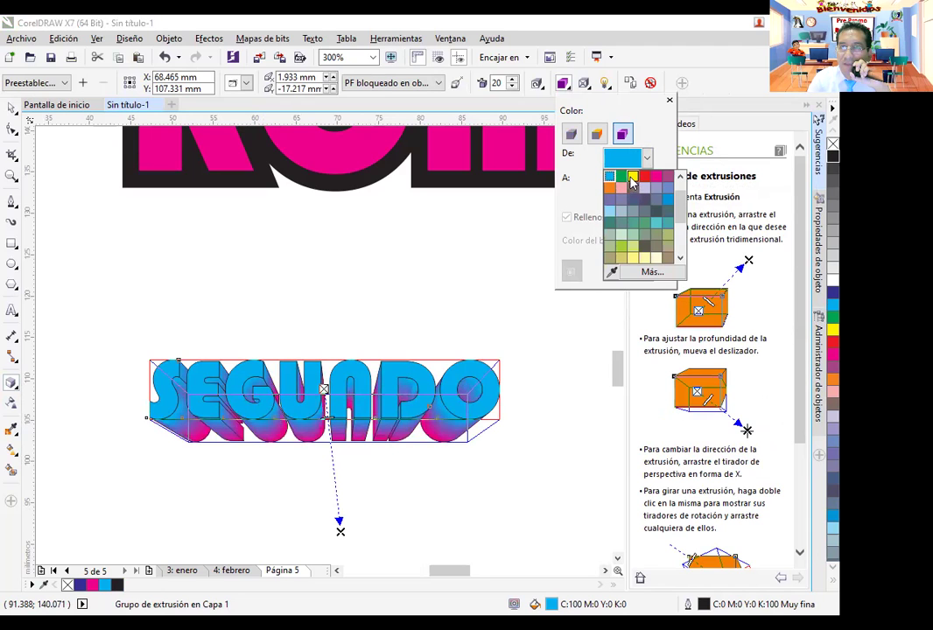
left_click(645, 190)
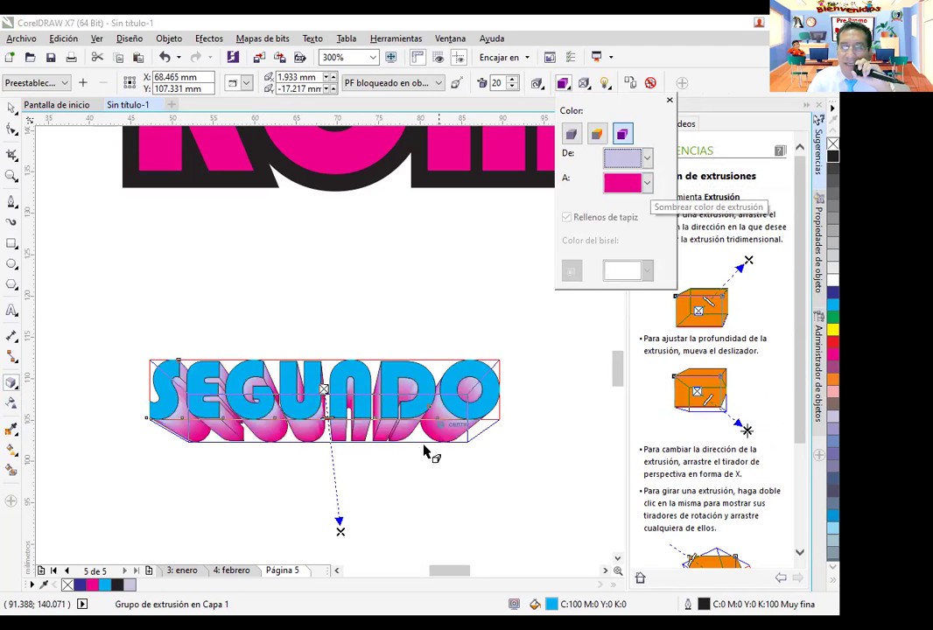
scroll(330, 426, "up", 2)
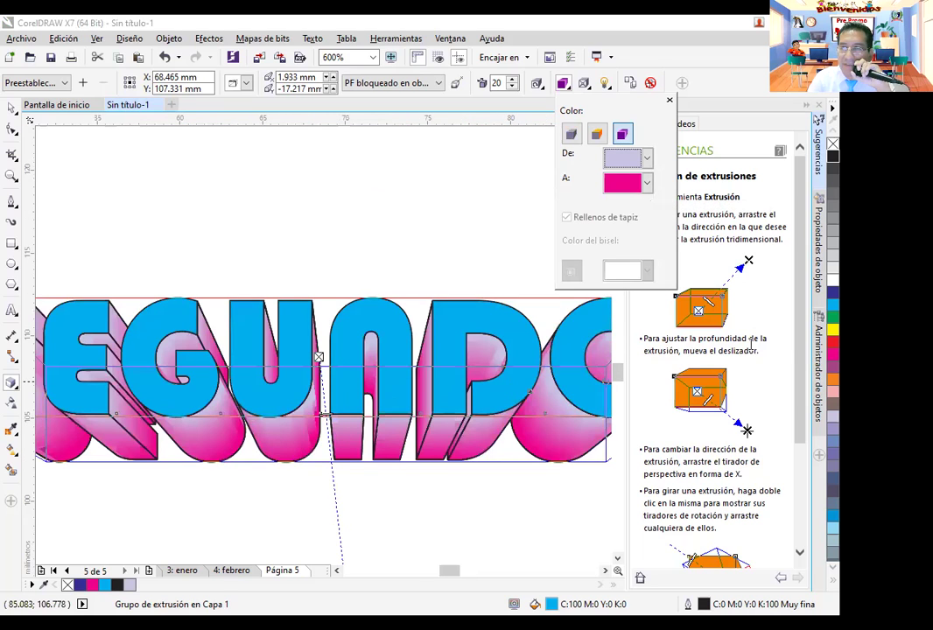
left_click(832, 330)
scroll(369, 433, "down", 2)
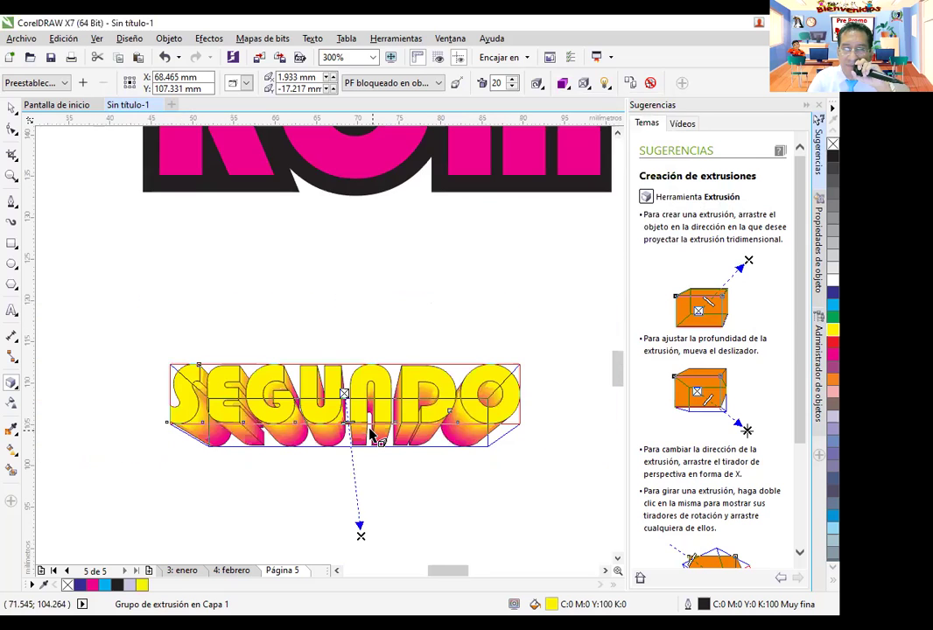
Tilt SEGUNDO's extrusion in 3D, rotate it back to nearly level, then deselect it
double_click(369, 433)
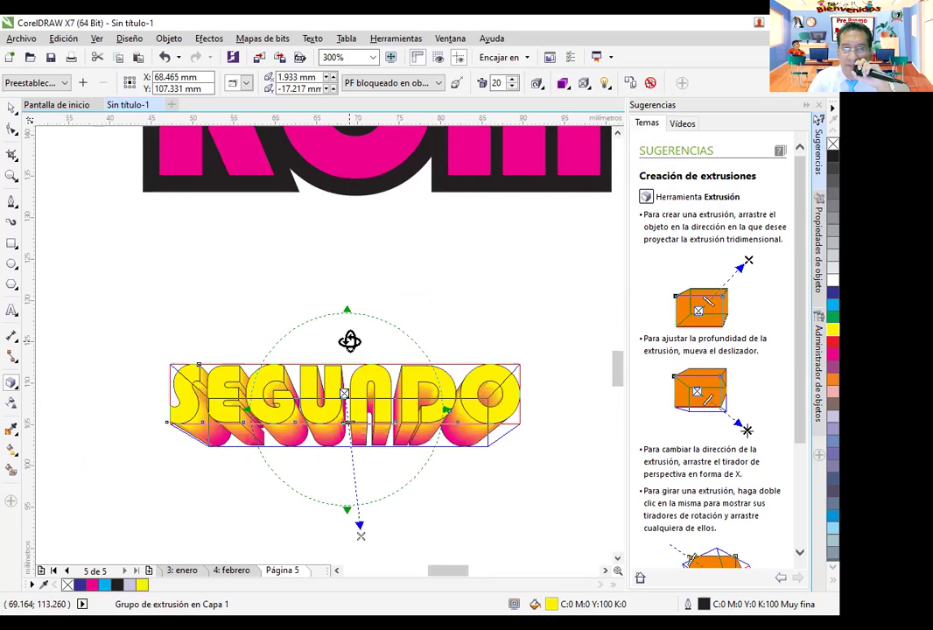
left_click_drag(347, 311, 358, 308)
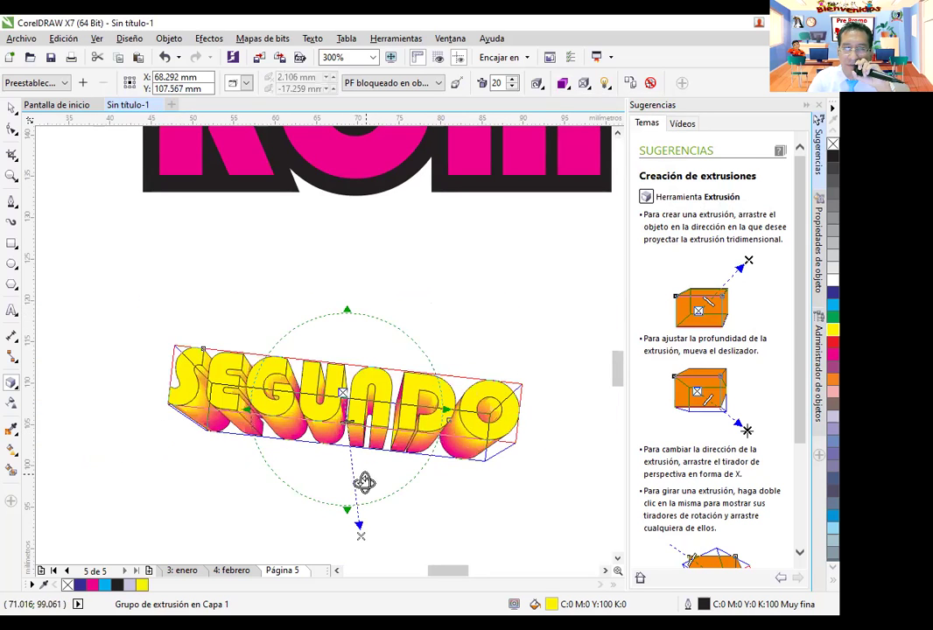
left_click_drag(360, 523, 388, 505)
left_click(427, 500)
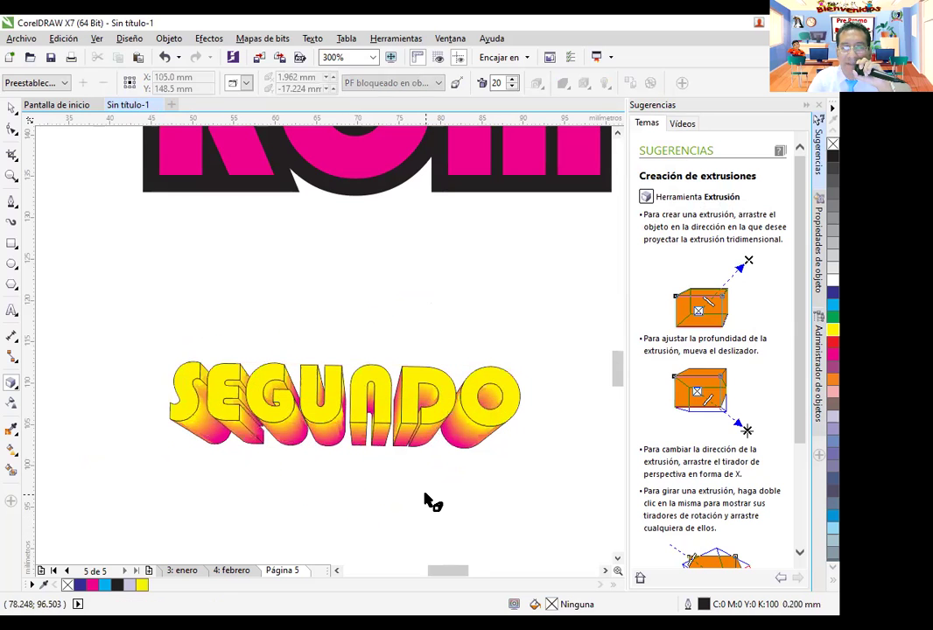
left_click(12, 385)
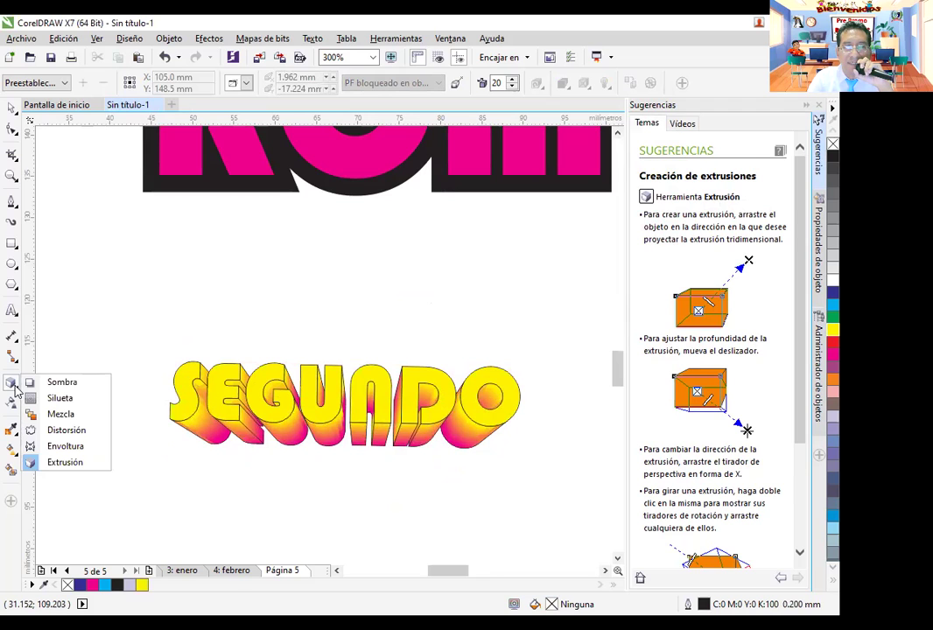